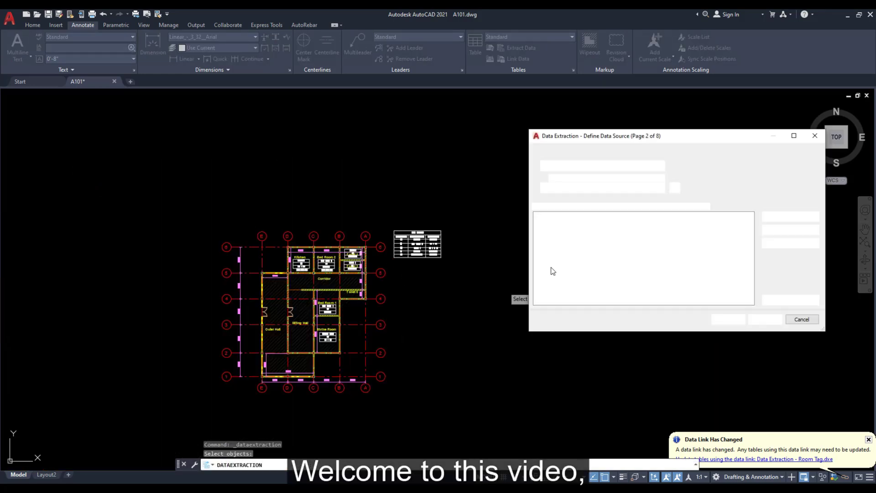
Step: Step through the remaining Data Extraction pages and finish the room data extraction
{"action": "left_click", "coordinate": [760, 319]}
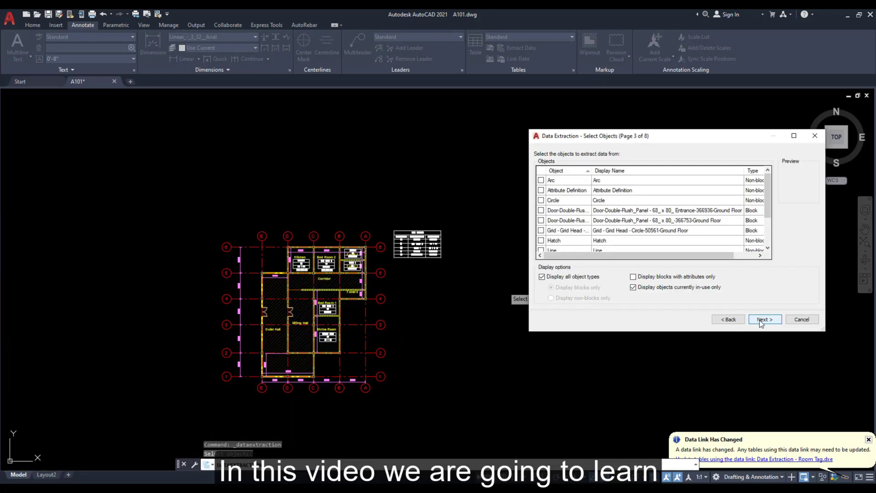
{"action": "left_click", "coordinate": [759, 319]}
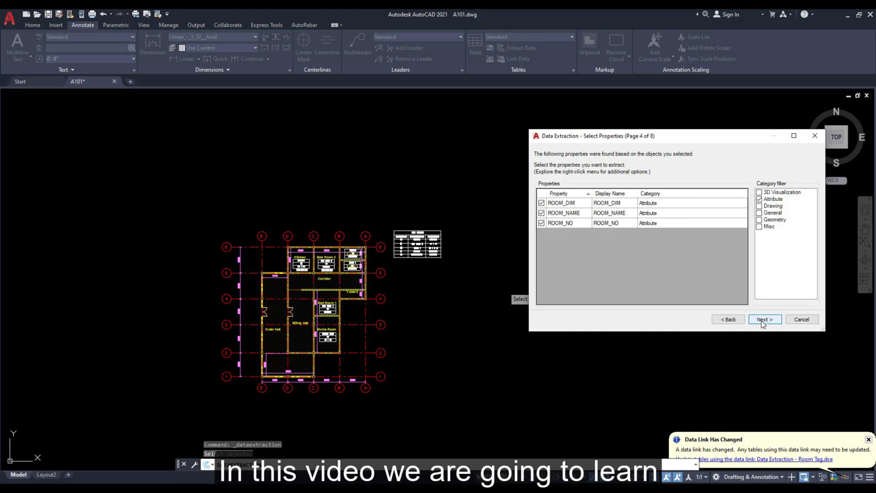
{"action": "left_click", "coordinate": [759, 319]}
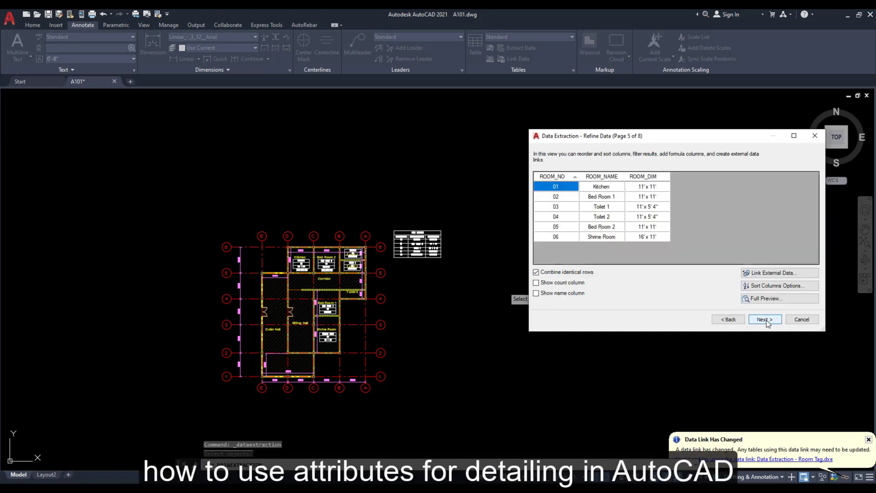
{"action": "left_click", "coordinate": [765, 320]}
{"action": "left_click", "coordinate": [765, 320]}
{"action": "left_click", "coordinate": [765, 320]}
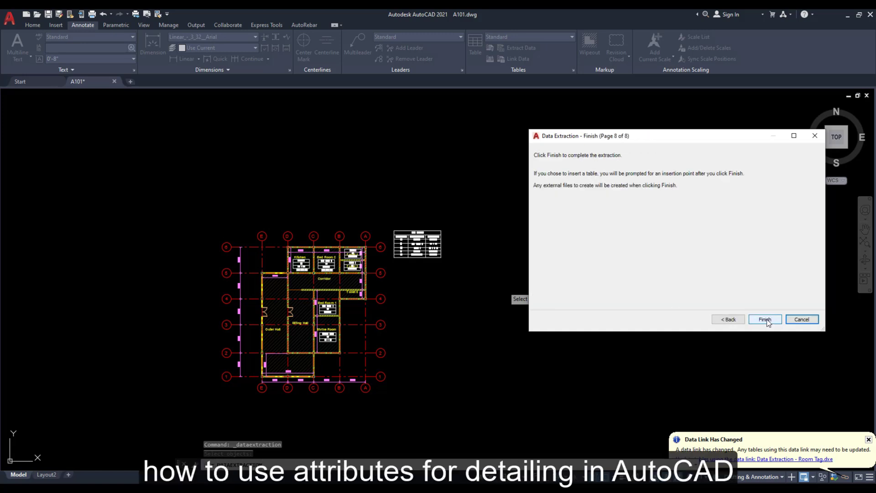
{"action": "left_click", "coordinate": [765, 319]}
Step: Place the extracted Room Details table and erase the duplicate table
{"action": "scroll", "coordinate": [470, 269], "scroll_direction": "up", "scroll_amount": 5}
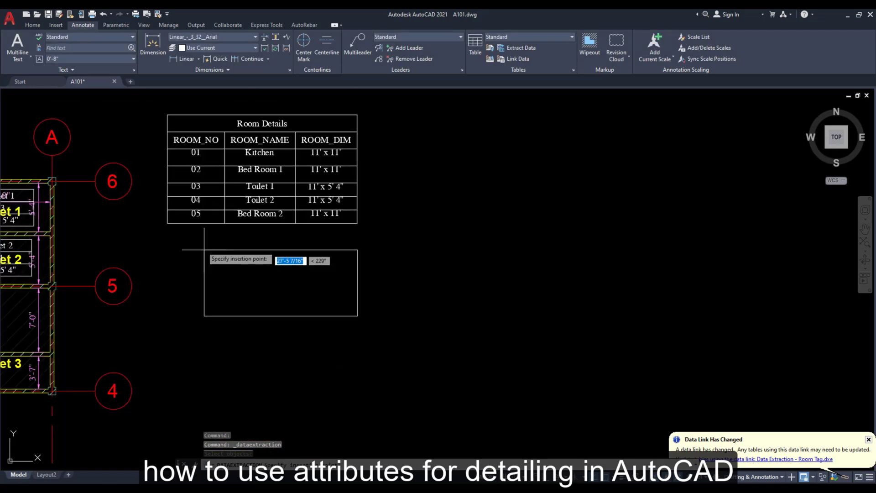
{"action": "left_click", "coordinate": [167, 265]}
{"action": "left_click", "coordinate": [321, 273]}
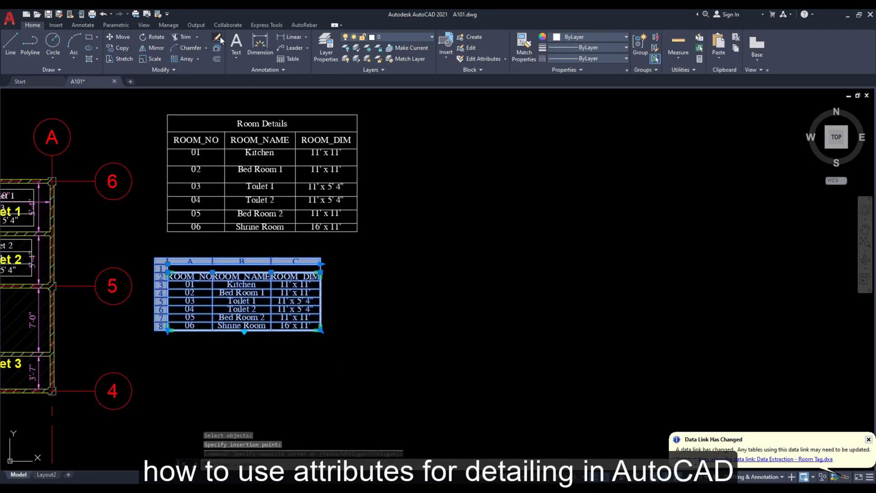
{"action": "key", "text": "Delete"}
{"action": "scroll", "coordinate": [456, 274], "scroll_direction": "down", "scroll_amount": 5}
{"action": "scroll", "coordinate": [446, 310], "scroll_direction": "up", "scroll_amount": 2}
{"action": "scroll", "coordinate": [445, 313], "scroll_direction": "down", "scroll_amount": 2}
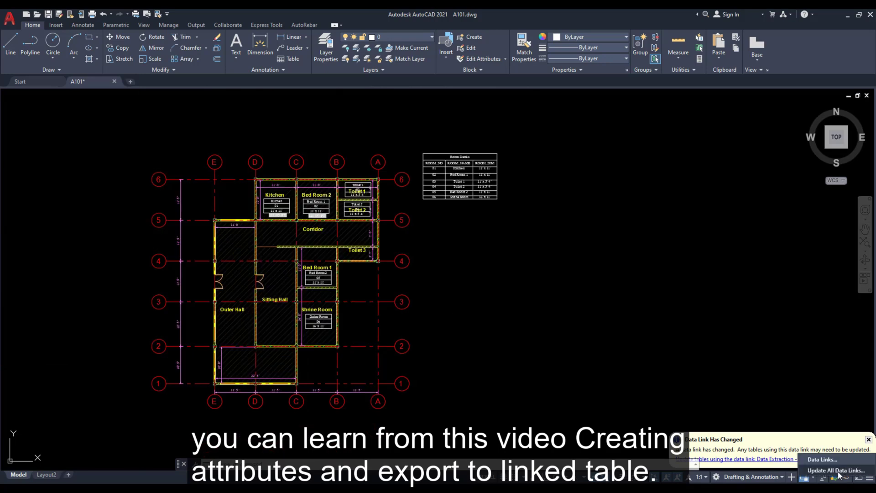
{"action": "scroll", "coordinate": [502, 159], "scroll_direction": "up", "scroll_amount": 5}
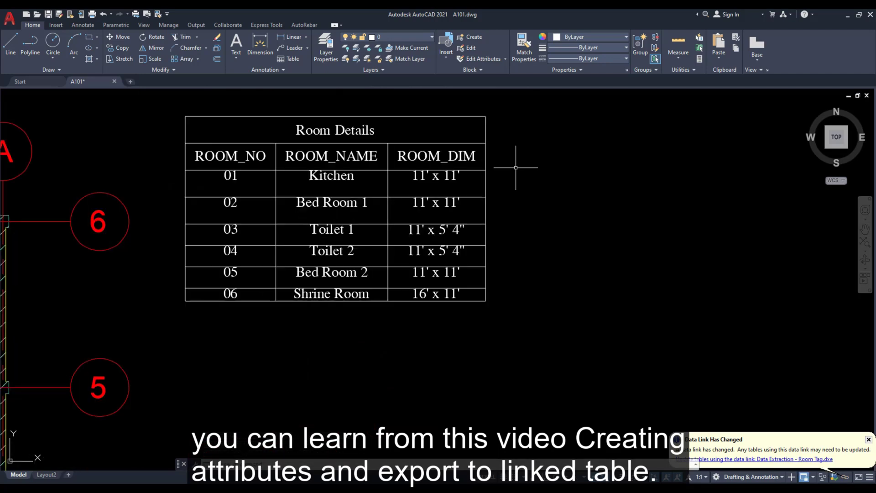
{"action": "scroll", "coordinate": [516, 167], "scroll_direction": "down", "scroll_amount": 3}
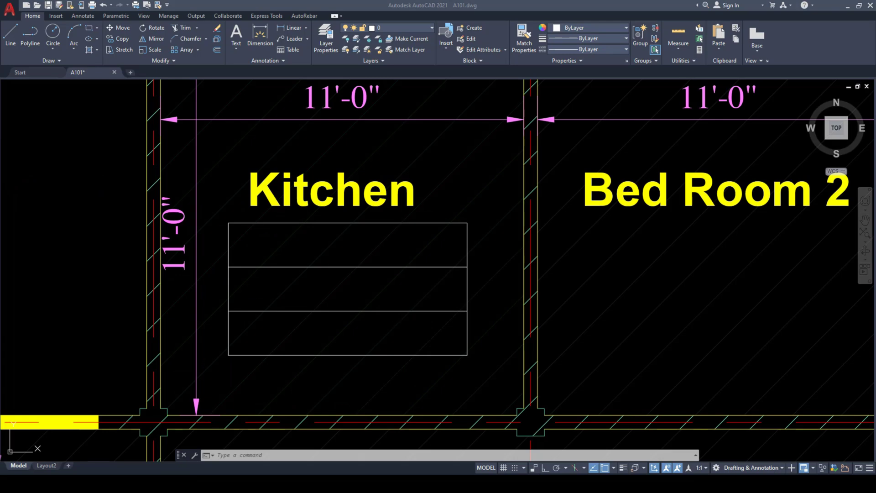
Step: Start an attribute definition with tag Room_Name and prompt 'Enter room name'
{"action": "left_click", "coordinate": [394, 309]}
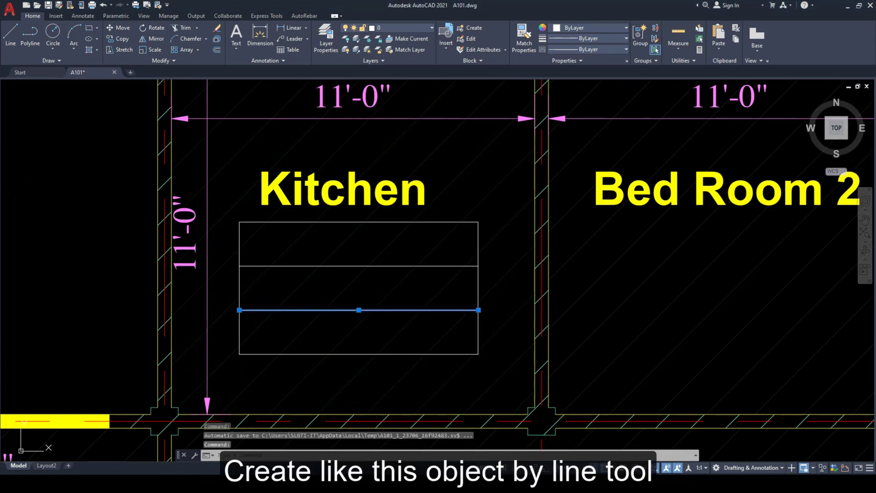
{"action": "key", "text": "Escape"}
{"action": "scroll", "coordinate": [391, 303], "scroll_direction": "up", "scroll_amount": 4}
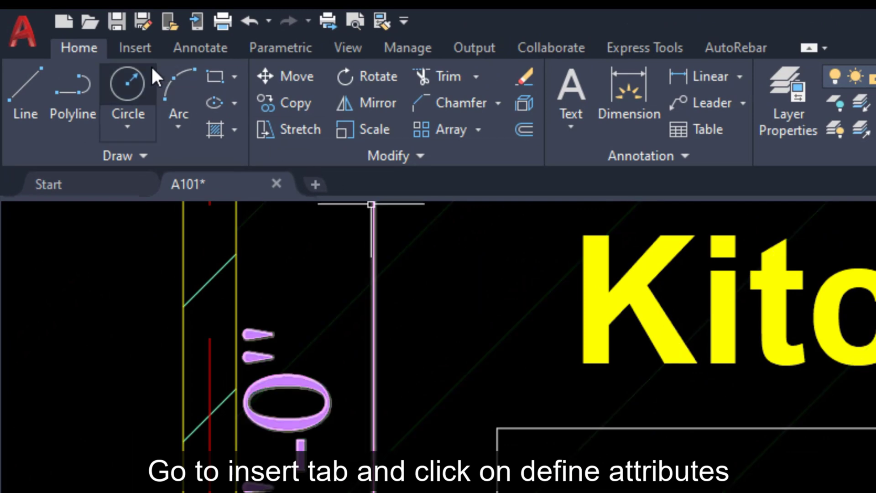
{"action": "left_click", "coordinate": [144, 47]}
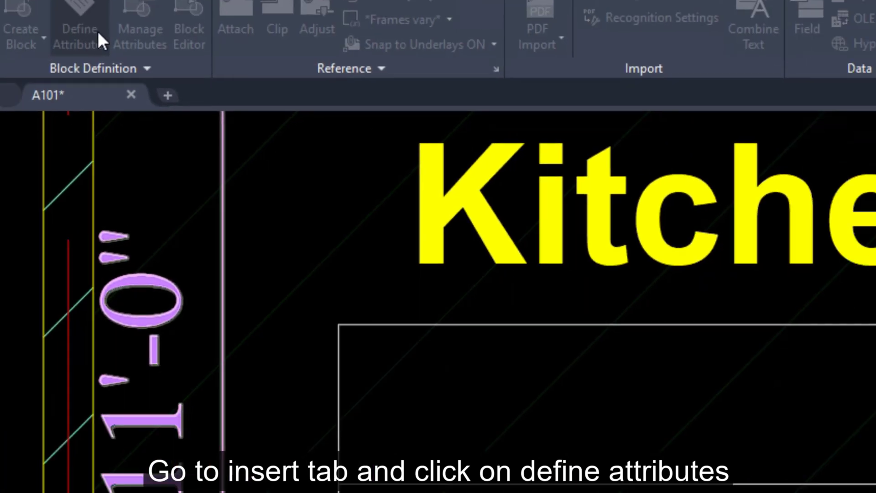
{"action": "left_click", "coordinate": [241, 118]}
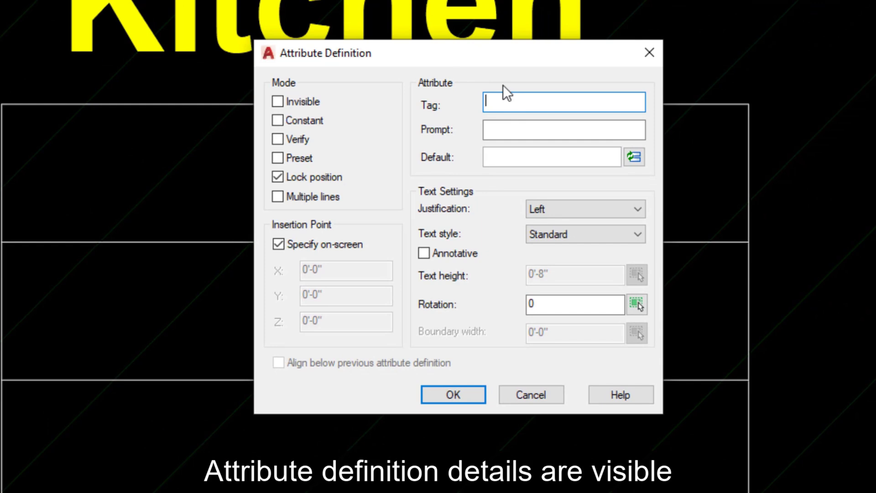
{"action": "type", "text": "Room_Name"}
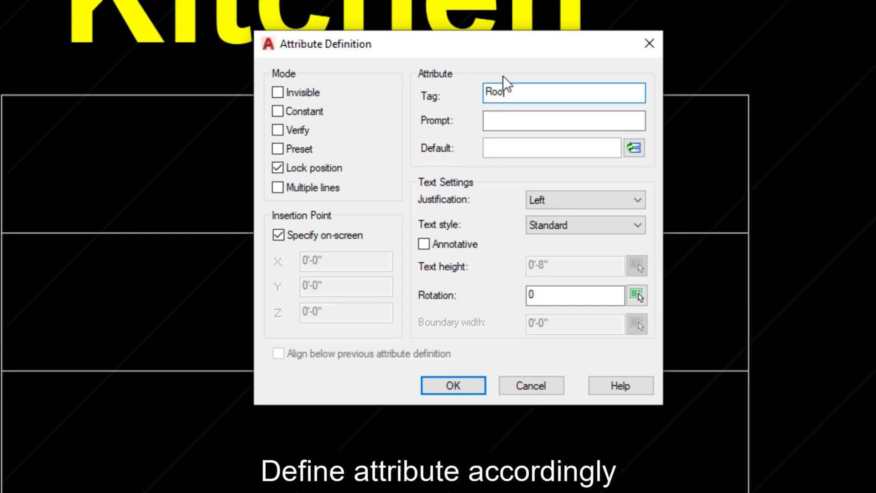
{"action": "left_click", "coordinate": [503, 123]}
{"action": "type", "text": "ENter"}
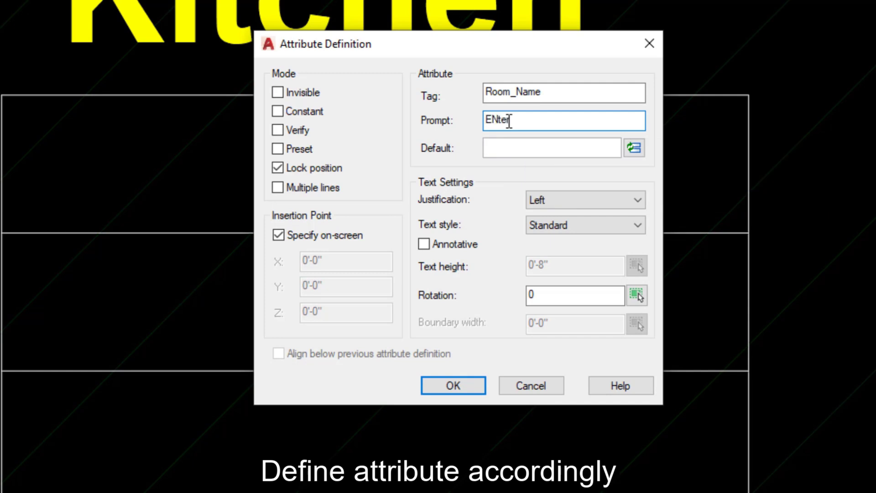
{"action": "type", "text": " room name"}
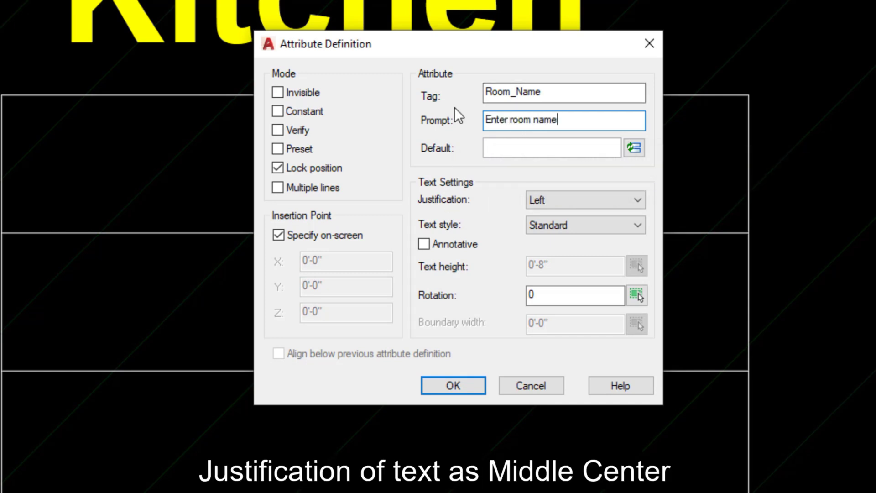
Step: Give the Room_Name attribute Middle center justification and Standard text style, and confirm it
{"action": "left_click", "coordinate": [577, 203]}
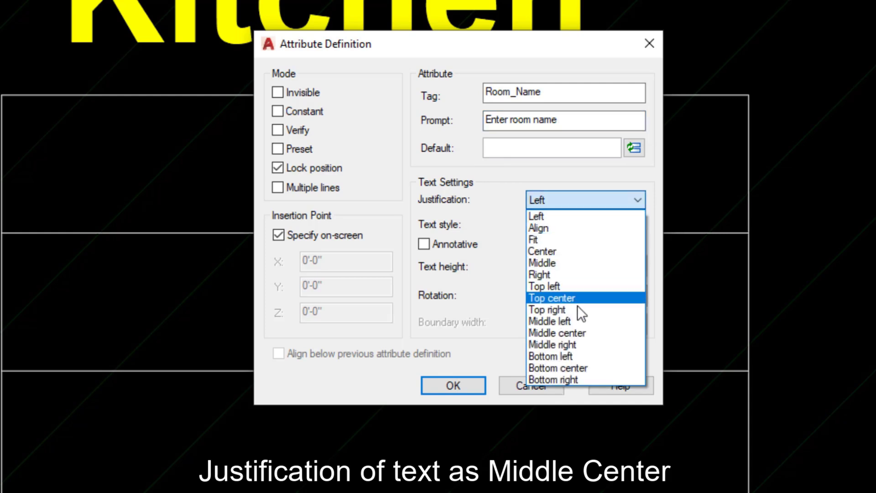
{"action": "left_click", "coordinate": [577, 333]}
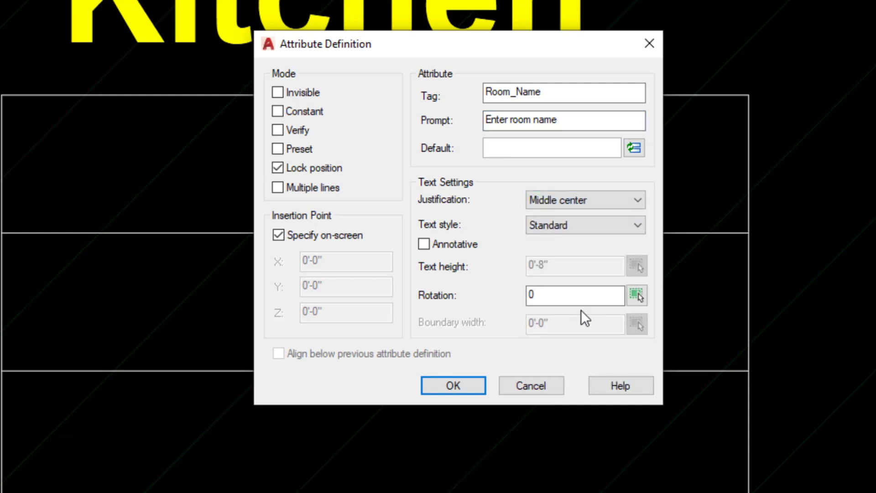
{"action": "left_click", "coordinate": [590, 222]}
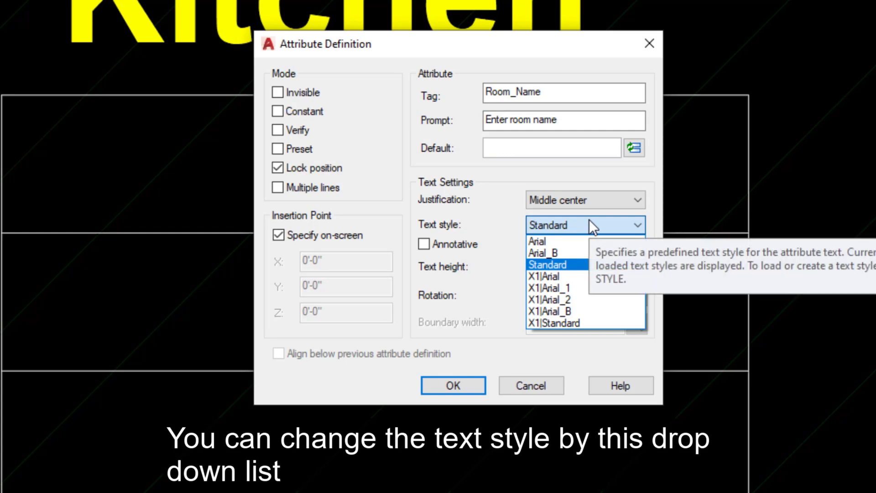
{"action": "left_click", "coordinate": [590, 220]}
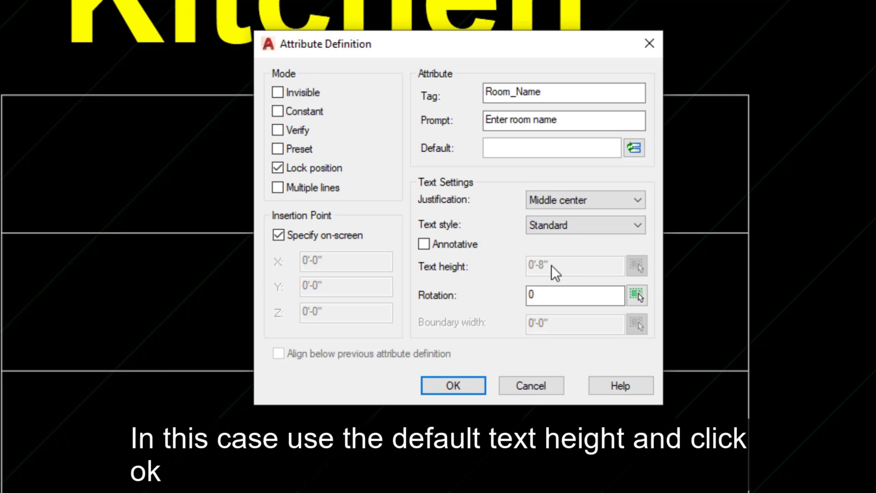
{"action": "left_click", "coordinate": [445, 386]}
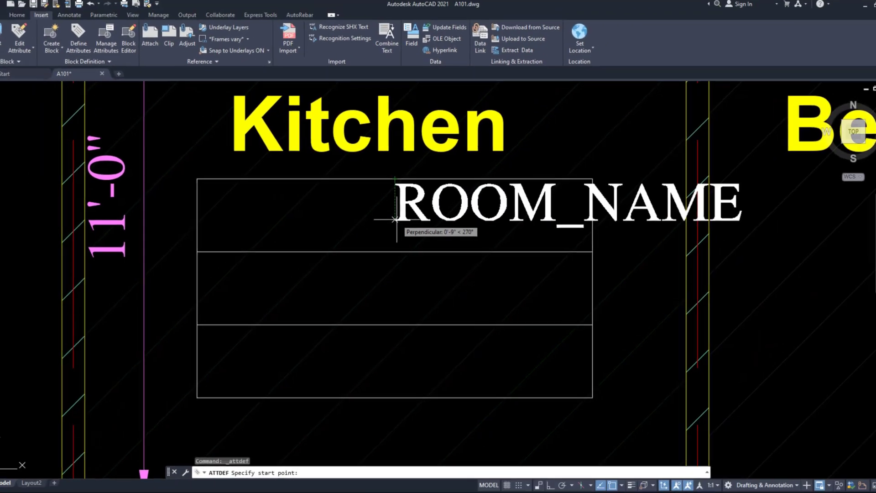
Step: Place ROOM_NAME in the Kitchen tag box's top cell and move it up to centre it
{"action": "left_click", "coordinate": [395, 222]}
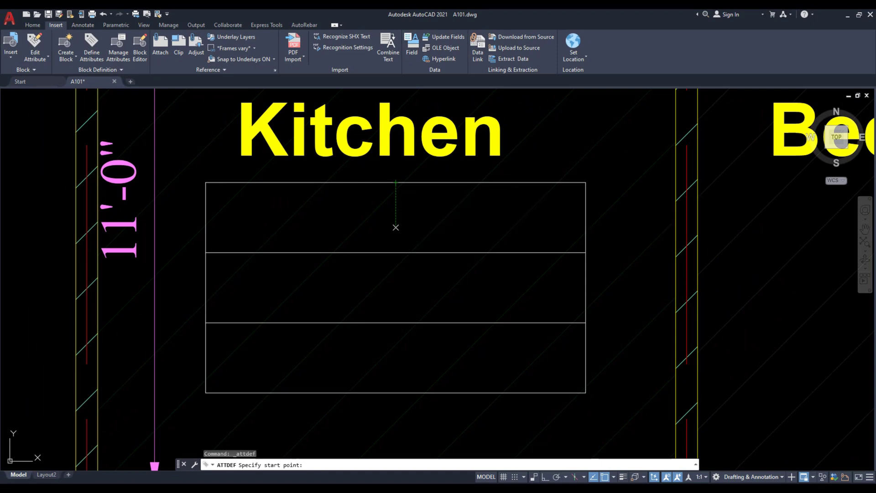
{"action": "left_click", "coordinate": [398, 227]}
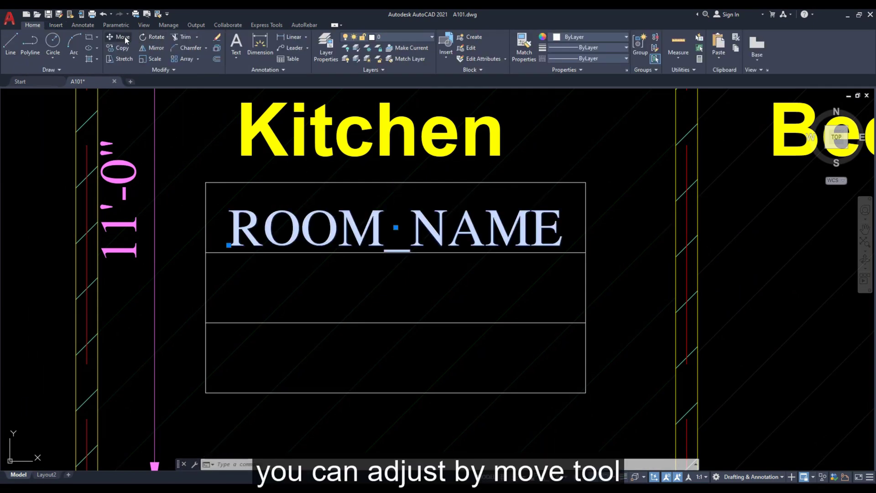
{"action": "left_click", "coordinate": [784, 288]}
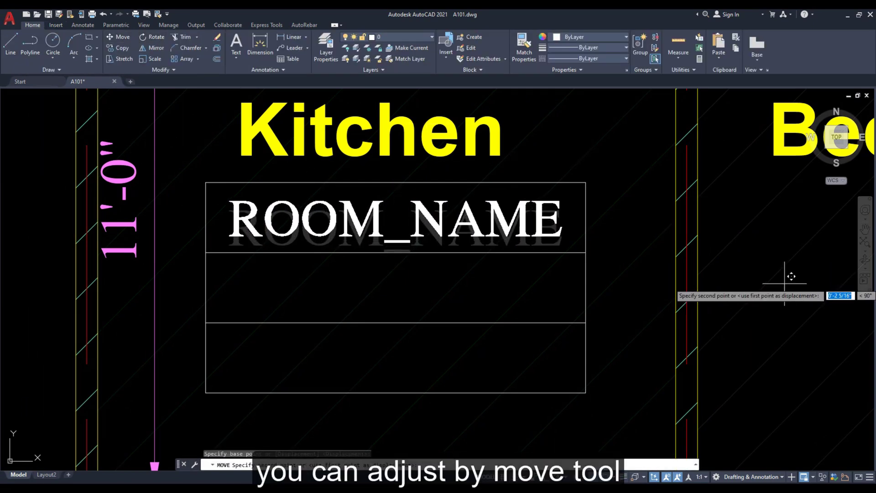
{"action": "left_click", "coordinate": [785, 283]}
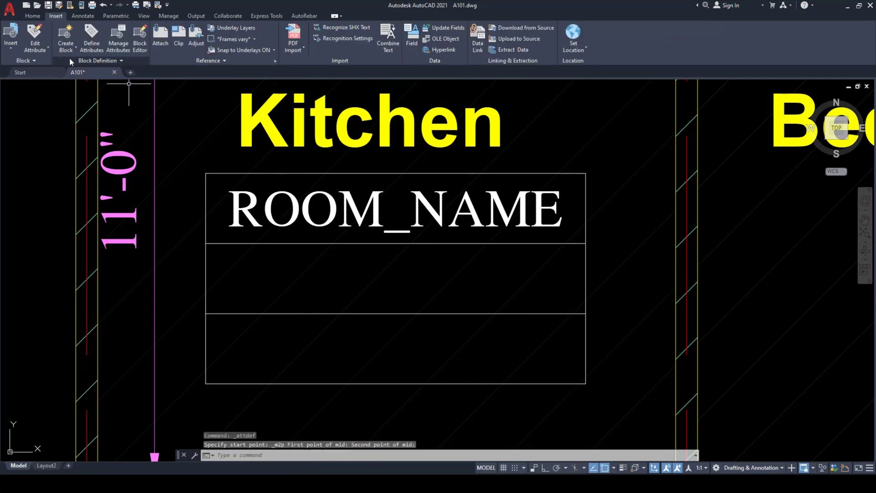
{"action": "left_click", "coordinate": [92, 36]}
{"action": "type", "text": "Room_Numv"}
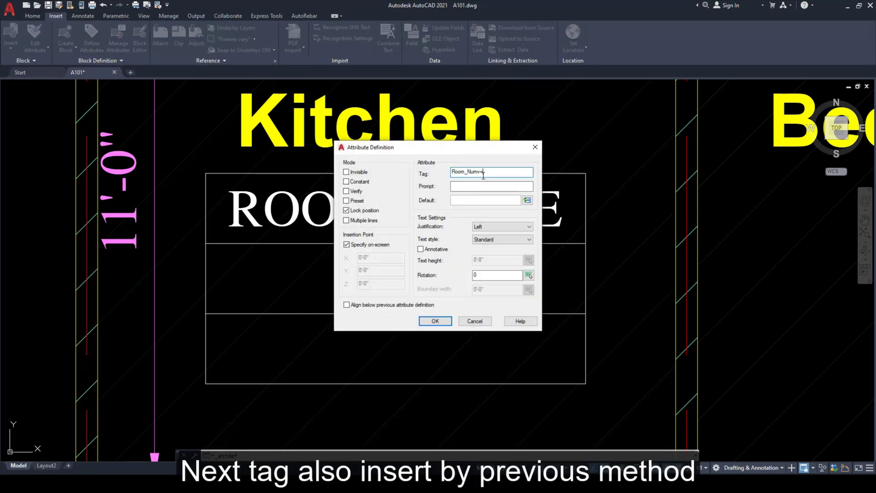
{"action": "key", "text": "Tab"}
{"action": "type", "text": "Room_Number"}
{"action": "key", "text": "Tab"}
{"action": "type", "text": "01"}
{"action": "left_click", "coordinate": [502, 227]}
{"action": "left_click", "coordinate": [493, 295]}
{"action": "left_click", "coordinate": [435, 319]}
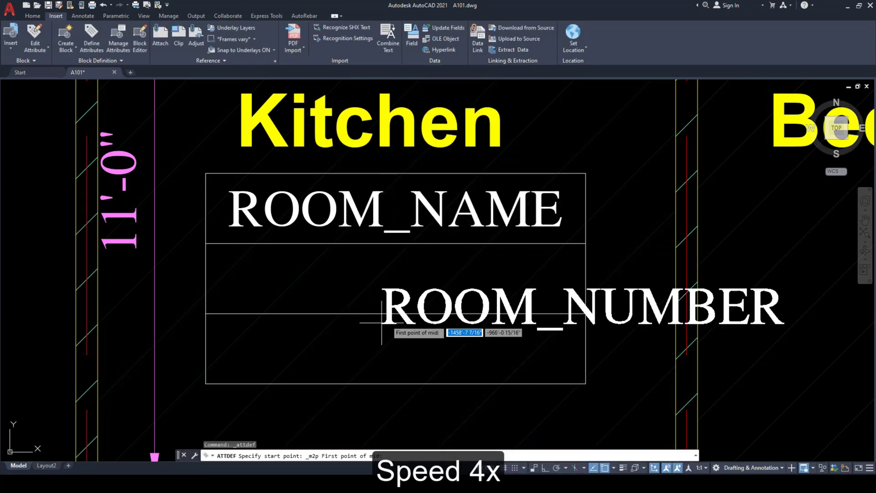
{"action": "left_click", "coordinate": [205, 279]}
{"action": "left_click", "coordinate": [586, 278]}
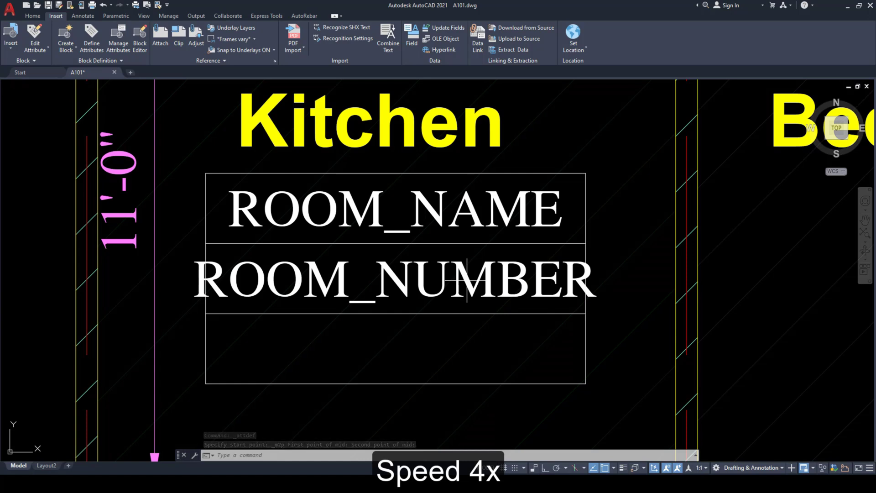
{"action": "left_click", "coordinate": [468, 286]}
{"action": "left_click", "coordinate": [35, 36]}
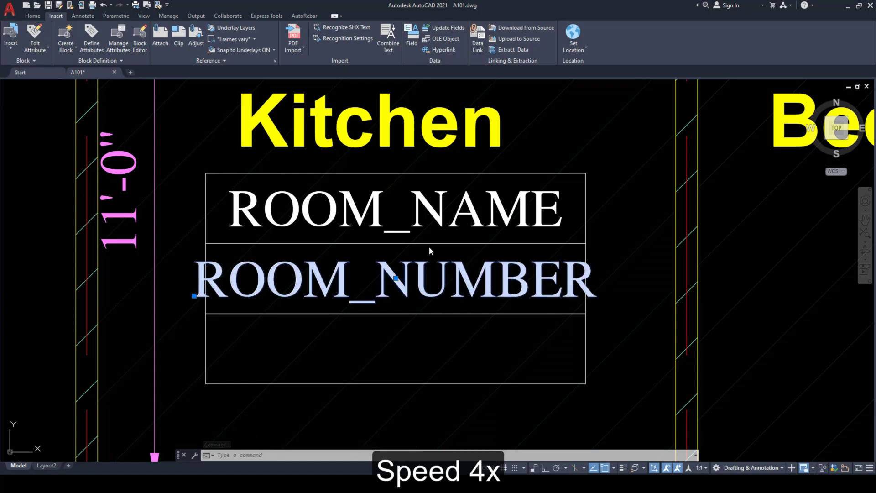
{"action": "left_click", "coordinate": [135, 88]}
{"action": "left_click", "coordinate": [118, 43]}
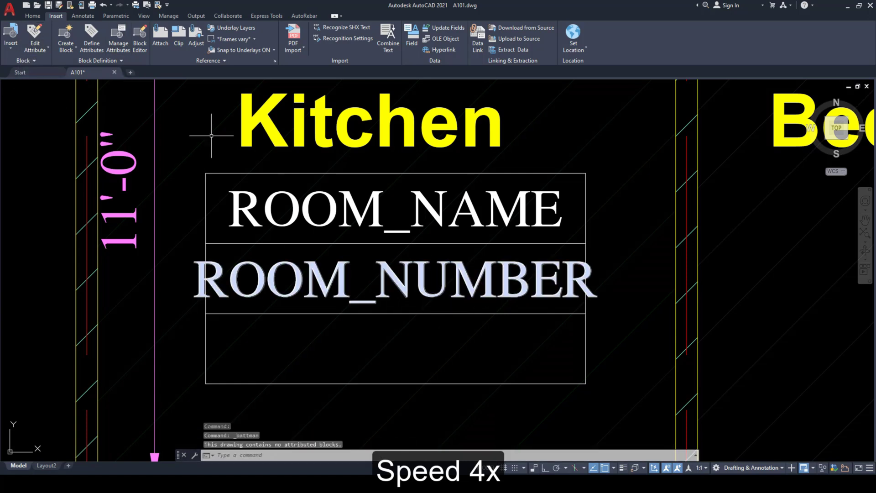
{"action": "left_click", "coordinate": [595, 297]}
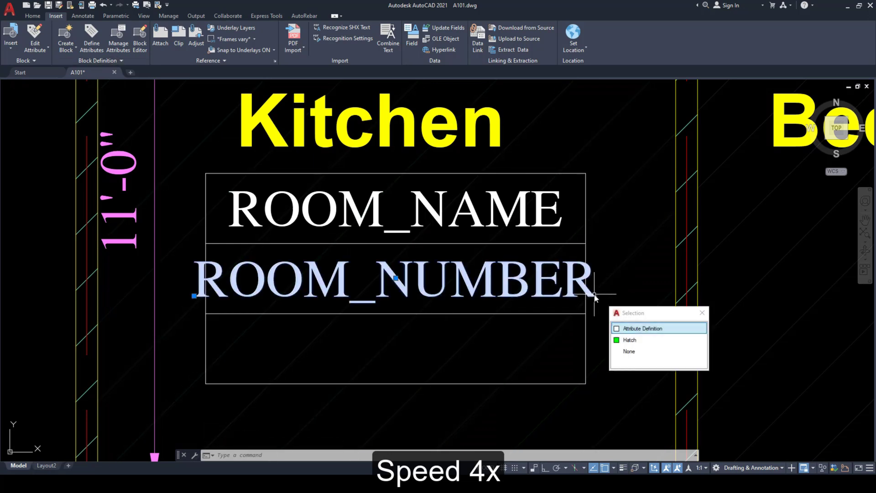
{"action": "left_click", "coordinate": [643, 328]}
{"action": "left_click", "coordinate": [463, 261]}
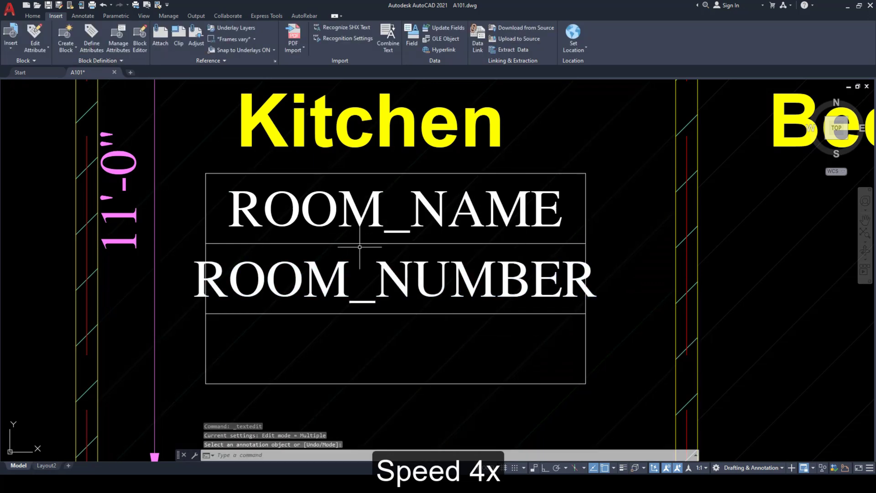
{"action": "left_click", "coordinate": [91, 36]}
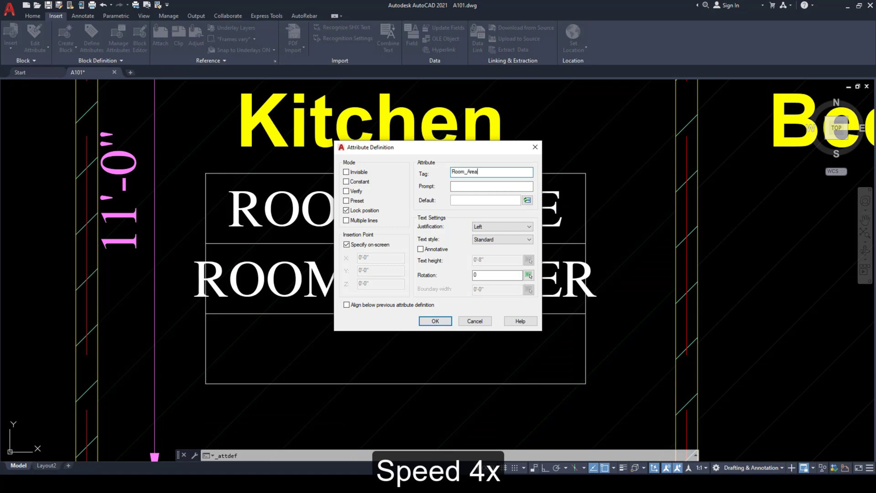
Step: Make a first ROOM_DIM attempt, then erase the misplaced attribute text
{"action": "left_click", "coordinate": [488, 186]}
{"action": "type", "text": "Room_Dimension"}
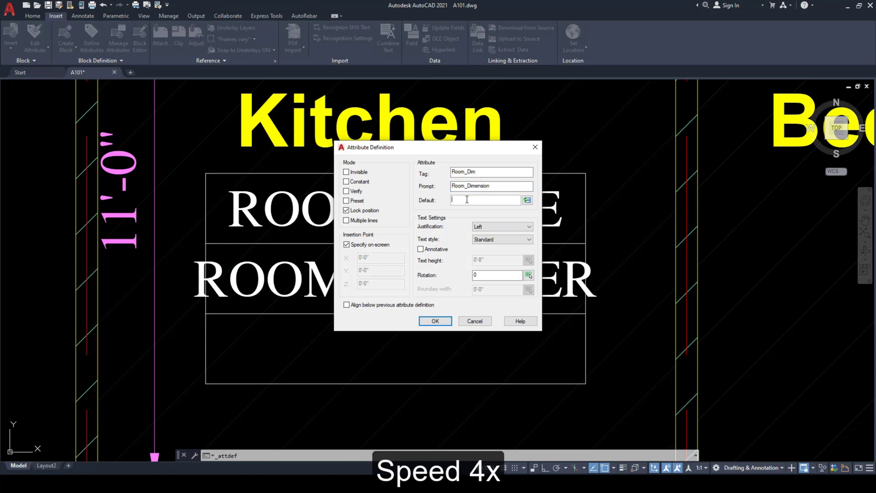
{"action": "type", "text": "11' x 11"}
{"action": "left_click", "coordinate": [435, 320]}
{"action": "right_click", "coordinate": [397, 383], "text": "shift"}
{"action": "left_click", "coordinate": [434, 180]}
{"action": "left_click", "coordinate": [493, 243]}
{"action": "left_click", "coordinate": [397, 315]}
{"action": "left_click", "coordinate": [418, 356]}
{"action": "key", "text": "Delete"}
Step: Redefine the attribute with tag Room_Dim and prompt Room_Dimensions, setting its default value and style
{"action": "left_click", "coordinate": [91, 37]}
{"action": "type", "text": "Room_Dim"}
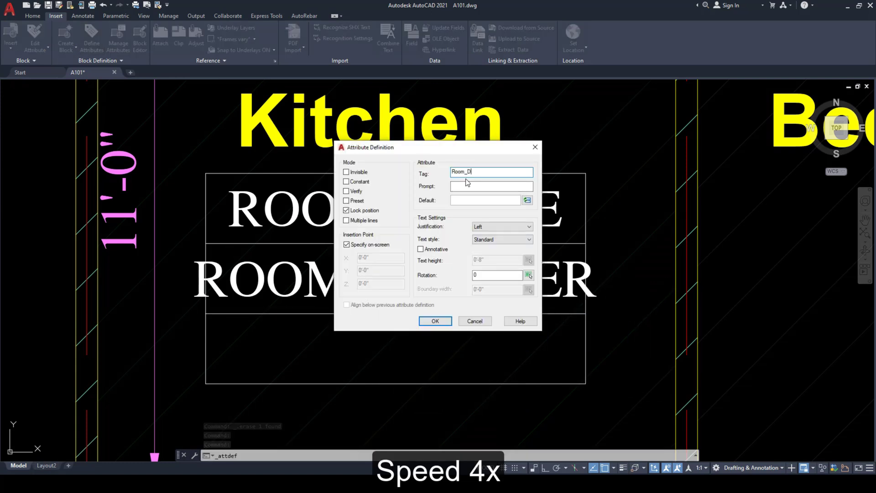
{"action": "left_click", "coordinate": [478, 186]}
{"action": "type", "text": "Room_Dimensions"}
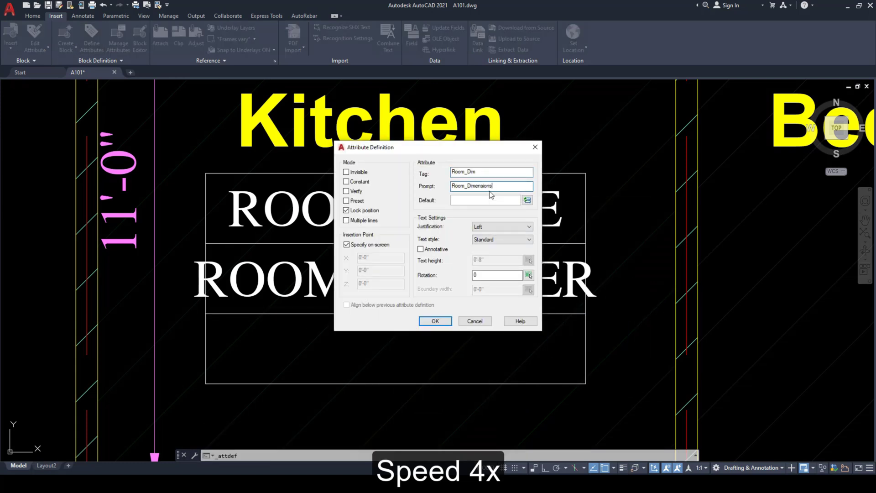
{"action": "left_click", "coordinate": [495, 200]}
{"action": "type", "text": "11"}
{"action": "left_click", "coordinate": [521, 239]}
{"action": "left_click", "coordinate": [498, 253]}
Step: Place ROOM_DIM centred in the bottom cell using Mid Between 2 Points
{"action": "left_click", "coordinate": [435, 321]}
{"action": "right_click", "coordinate": [410, 385], "text": "shift"}
{"action": "left_click", "coordinate": [454, 183]}
{"action": "left_click", "coordinate": [205, 384]}
{"action": "left_click", "coordinate": [586, 314]}
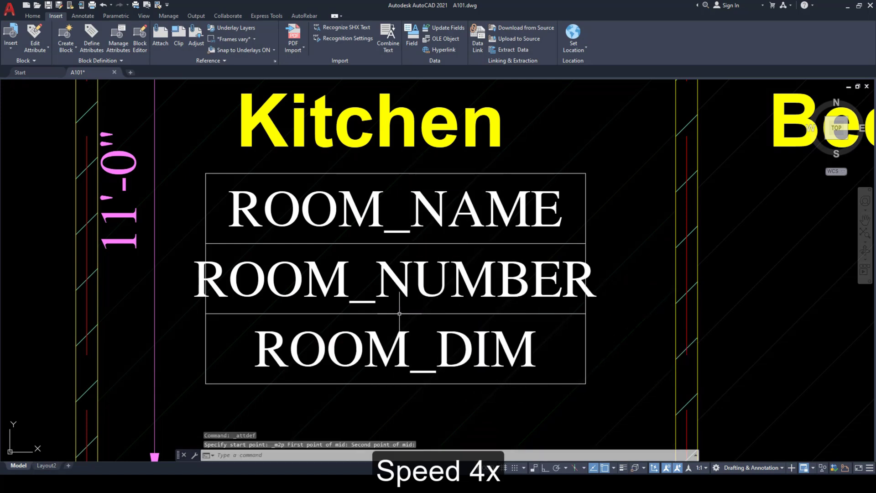
Step: Edit the ROOM_NUMBER attribute definition, changing its tag to ROOM_NO
{"action": "double_click", "coordinate": [472, 297]}
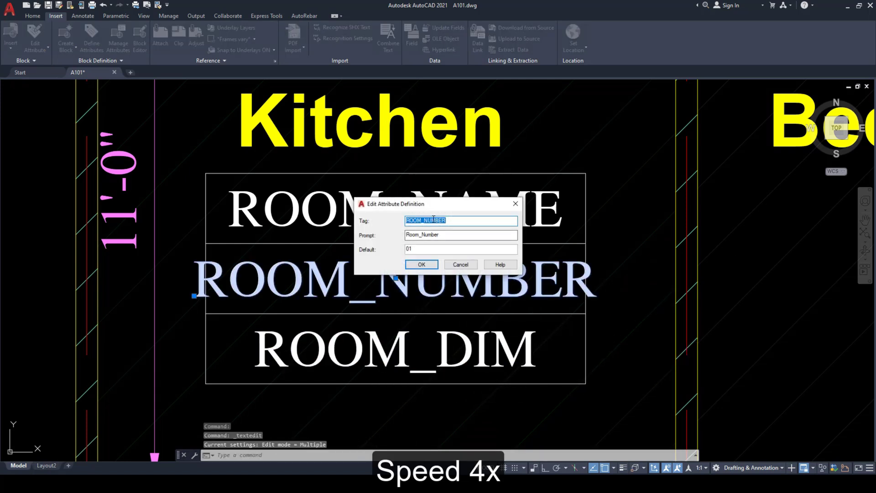
{"action": "type", "text": "o"}
{"action": "left_click_drag", "start_coordinate": [407, 221], "coordinate": [422, 222]}
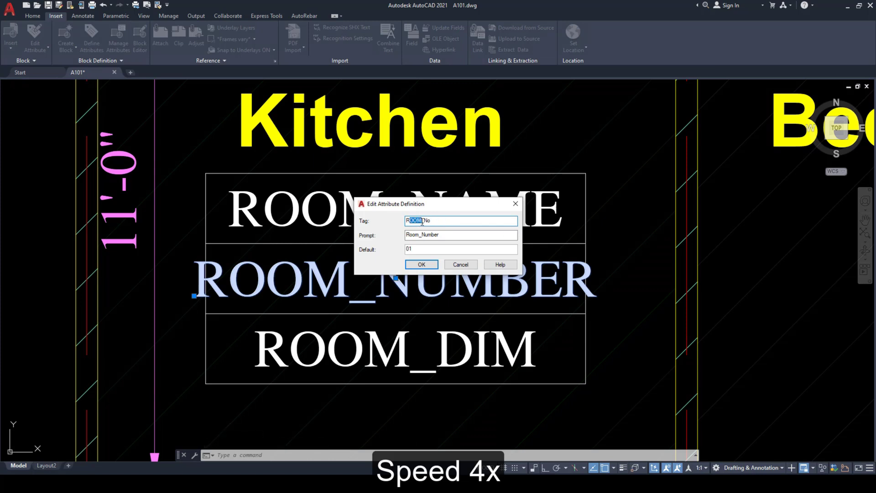
{"action": "left_click", "coordinate": [428, 265]}
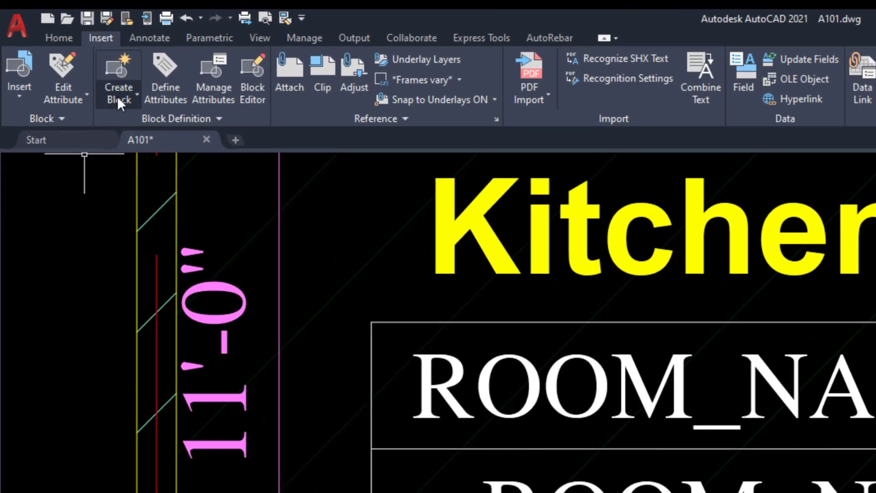
Step: Create a block named Room Tag with its base point midway between the box's top and bottom edges
{"action": "left_click", "coordinate": [120, 96]}
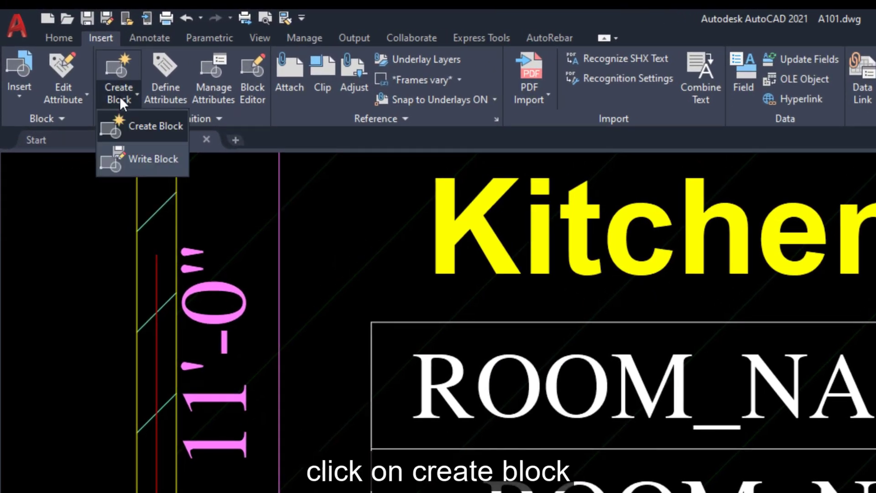
{"action": "left_click", "coordinate": [129, 129]}
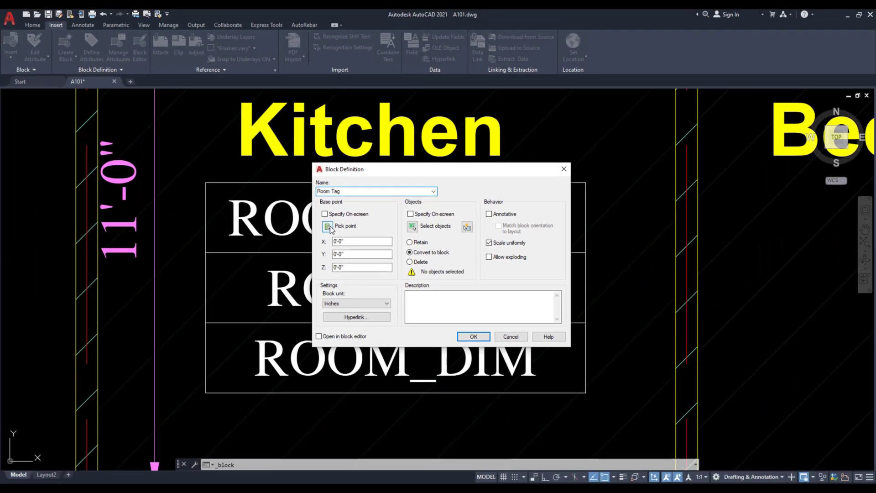
{"action": "left_click", "coordinate": [274, 201]}
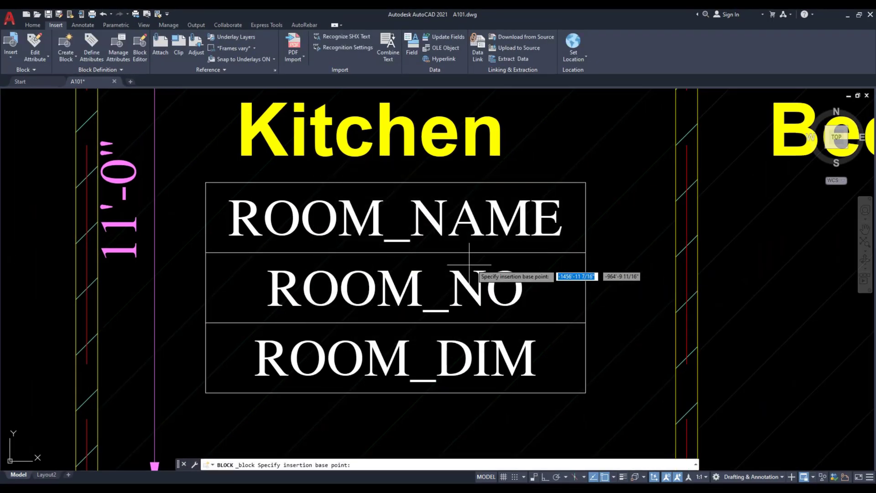
{"action": "right_click", "coordinate": [390, 290], "text": "shift"}
{"action": "left_click", "coordinate": [424, 82]}
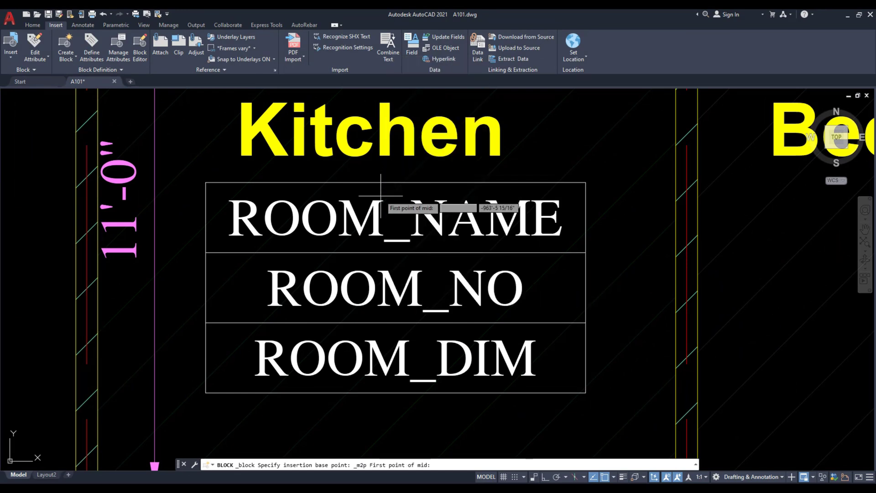
{"action": "left_click", "coordinate": [396, 182]}
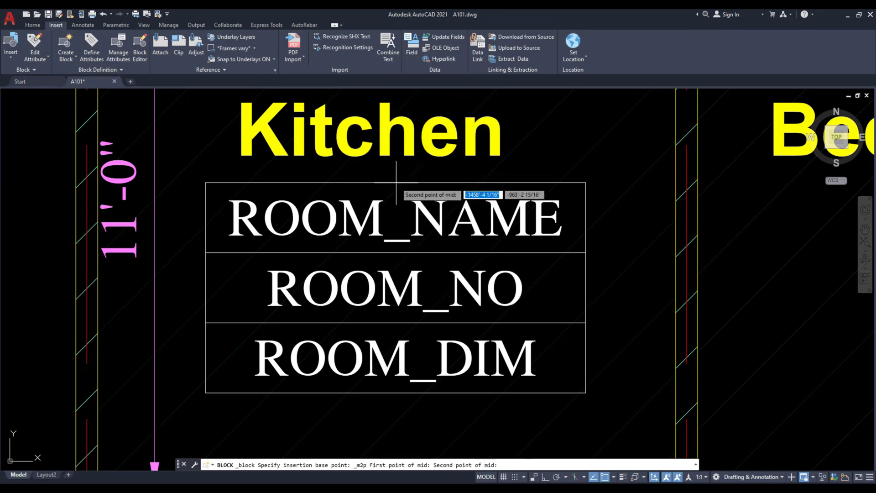
{"action": "left_click", "coordinate": [402, 393]}
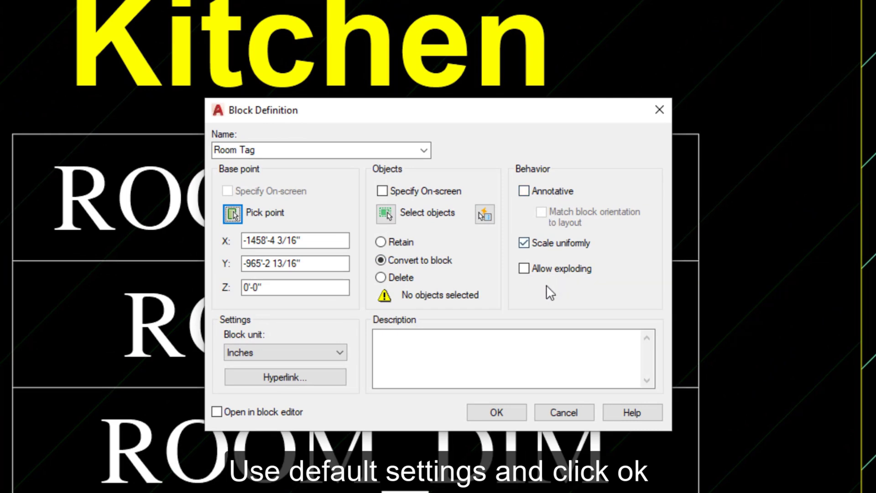
{"action": "left_click", "coordinate": [498, 411]}
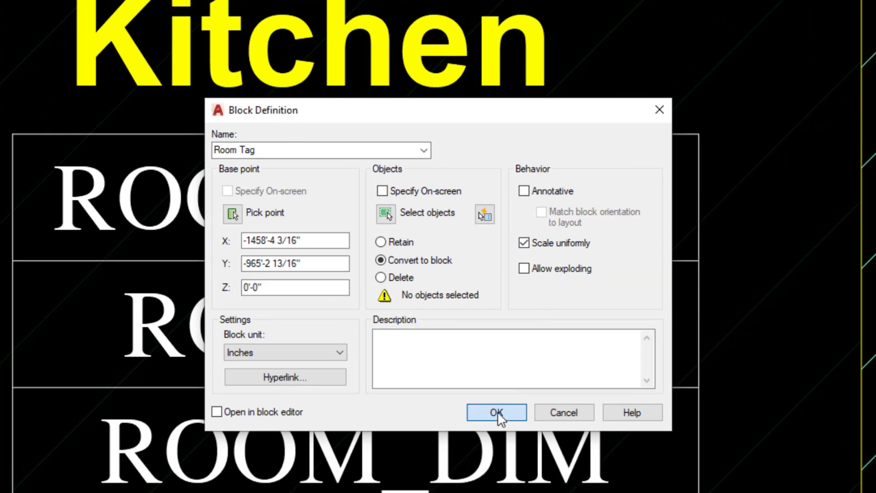
{"action": "left_click", "coordinate": [441, 268]}
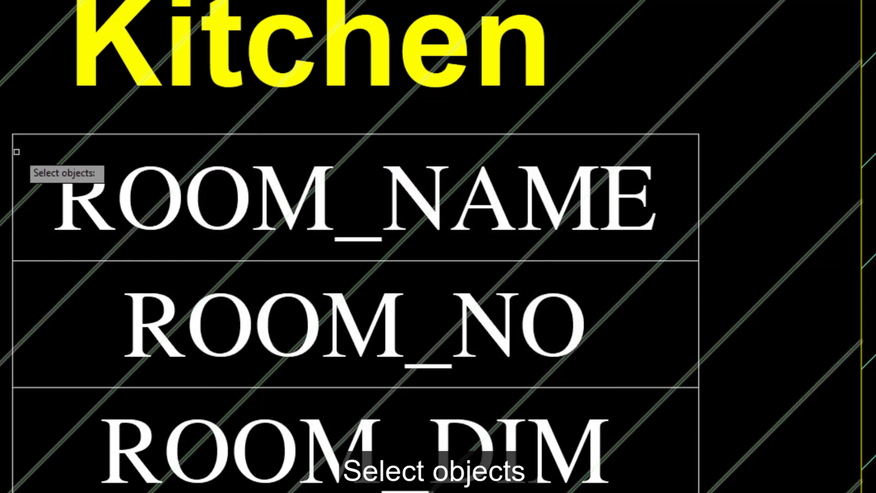
Step: Select the tag box lines plus ROOM_NAME, ROOM_NO and ROOM_DIM, and create the Room Tag block
{"action": "left_click", "coordinate": [24, 117]}
{"action": "left_click", "coordinate": [7, 145]}
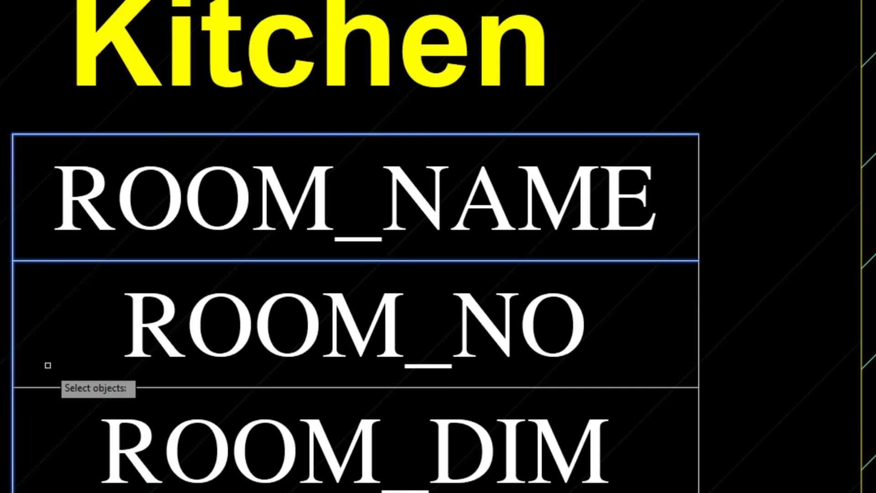
{"action": "left_click", "coordinate": [45, 386]}
{"action": "left_click", "coordinate": [27, 409]}
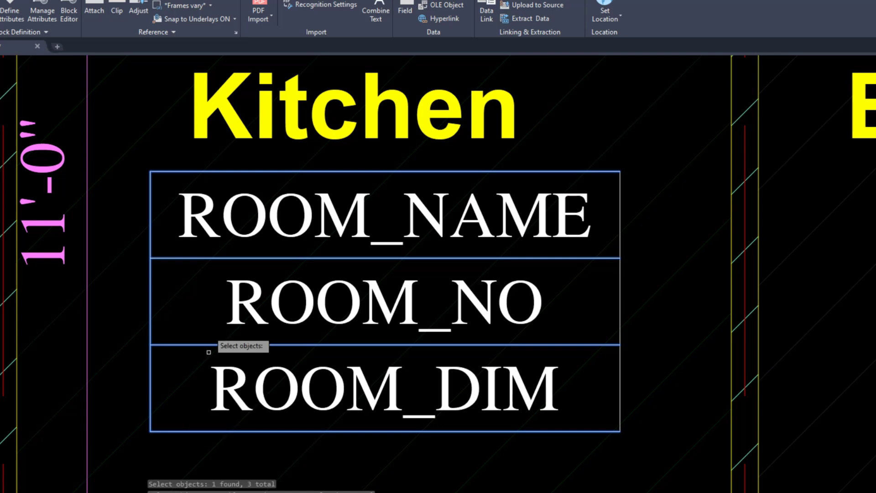
{"action": "left_click", "coordinate": [232, 213]}
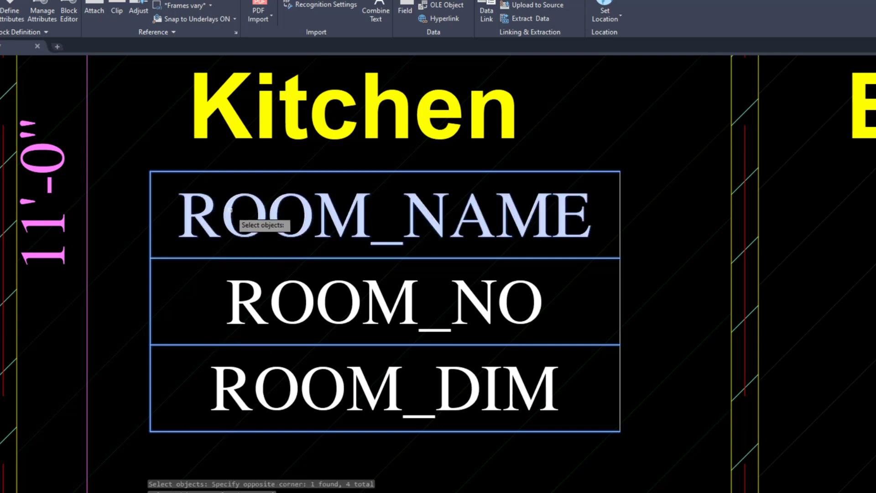
{"action": "left_click", "coordinate": [245, 302]}
{"action": "left_click", "coordinate": [233, 375]}
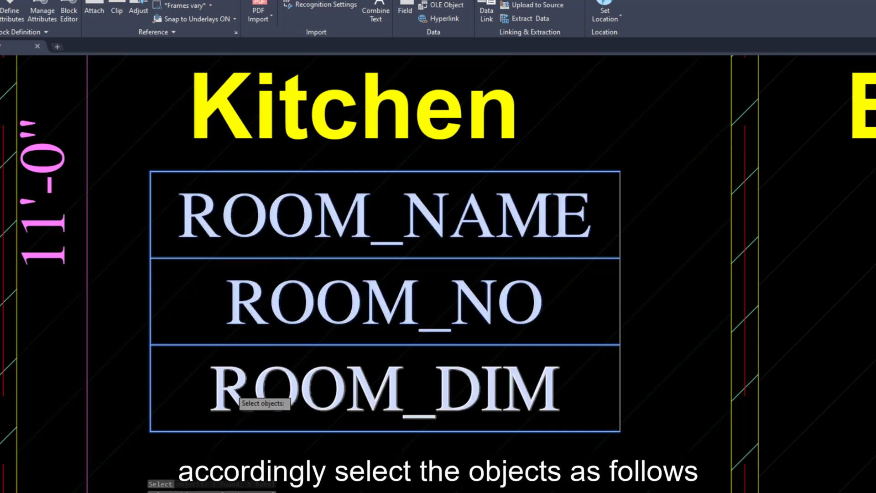
{"action": "key", "text": "Return"}
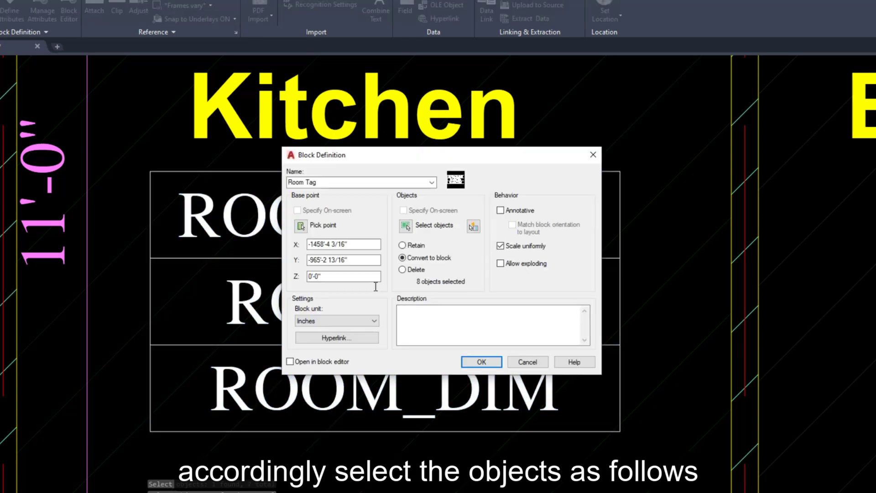
{"action": "left_click", "coordinate": [480, 362]}
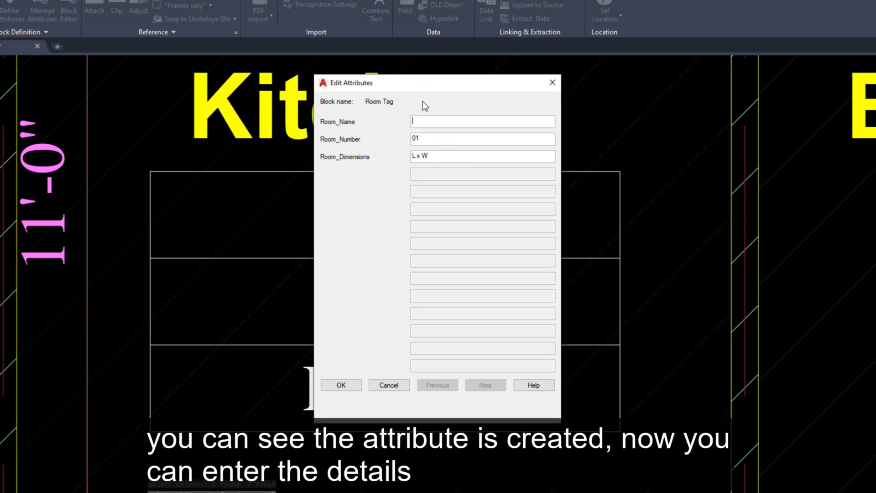
Step: Fill in the Kitchen tag's attributes as Kitchen, 01 and 11' x 11'
{"action": "left_click_drag", "start_coordinate": [438, 89], "coordinate": [626, 158]}
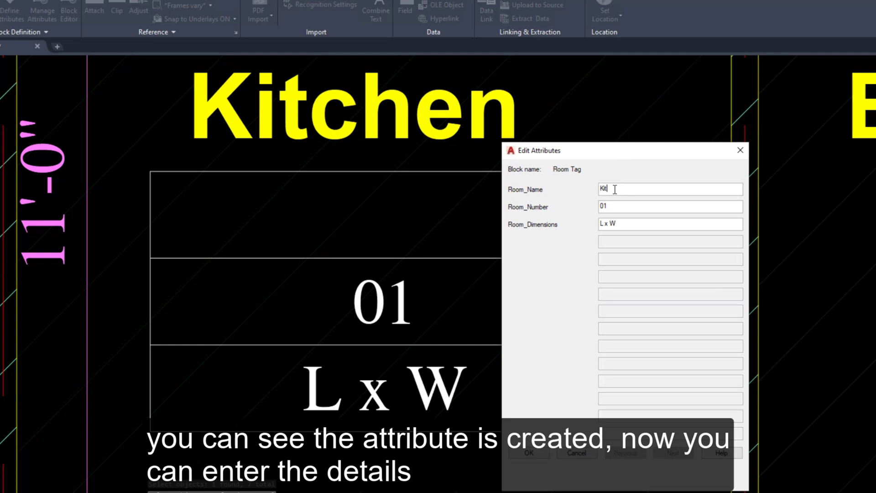
{"action": "type", "text": "en"}
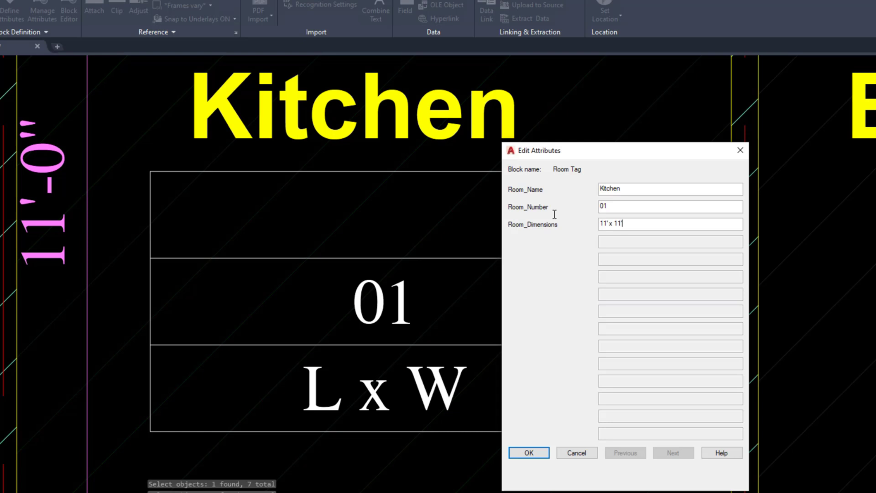
{"action": "left_click", "coordinate": [530, 454]}
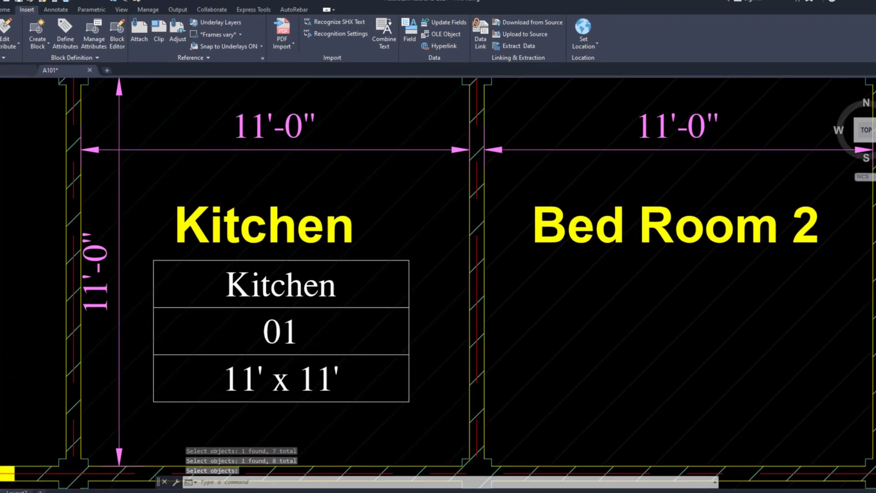
{"action": "scroll", "coordinate": [459, 325], "scroll_direction": "down", "scroll_amount": 2}
{"action": "mouse_move", "coordinate": [458, 325]}
{"action": "middle_mouse_down"}
{"action": "mouse_move", "coordinate": [391, 252]}
{"action": "mouse_move", "coordinate": [323, 276]}
{"action": "mouse_move", "coordinate": [342, 268]}
{"action": "middle_mouse_up"}
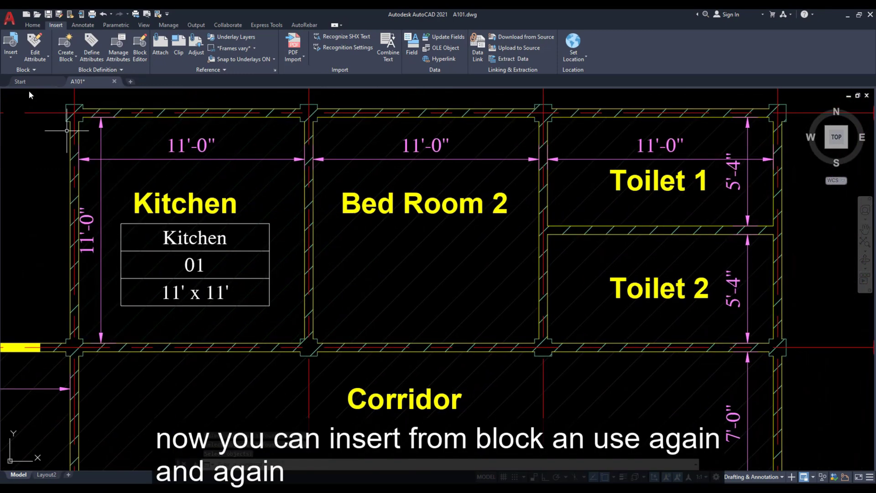
Step: Insert a Room Tag in Bed Room 2 with name Bed Room 1 and number 02
{"action": "left_click", "coordinate": [11, 54]}
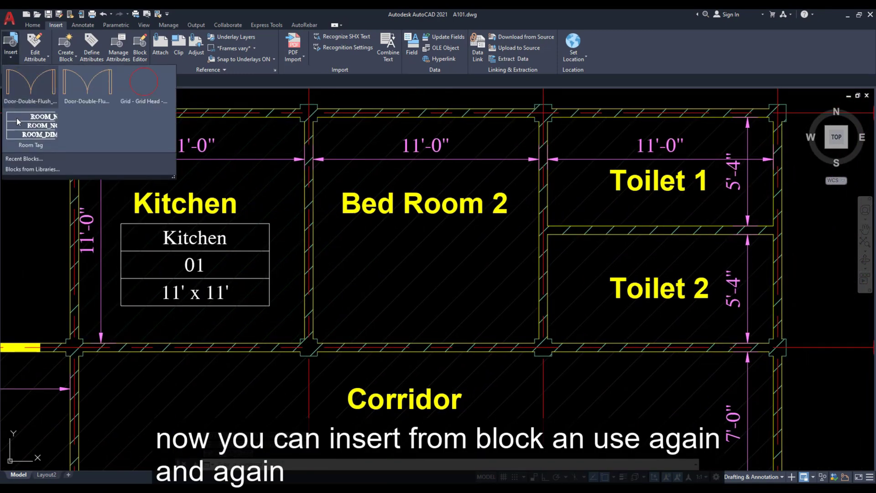
{"action": "left_click", "coordinate": [31, 127]}
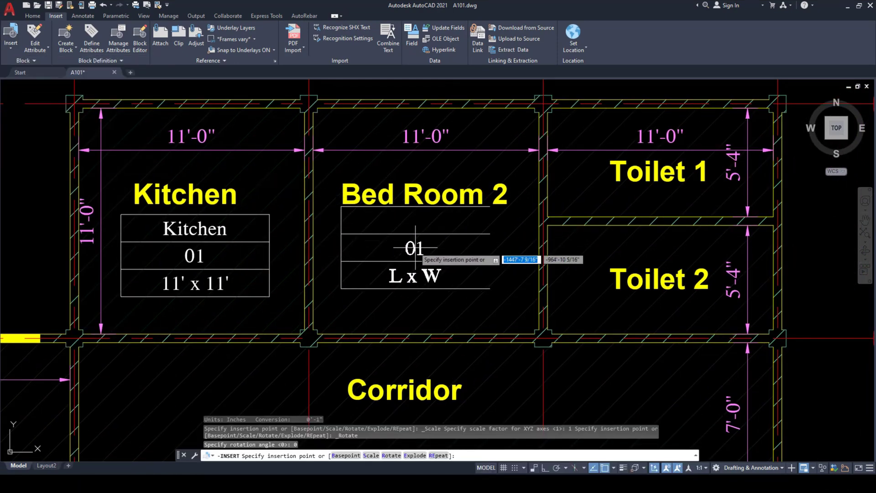
{"action": "left_click", "coordinate": [422, 267]}
{"action": "type", "text": "Bed Romm 1"}
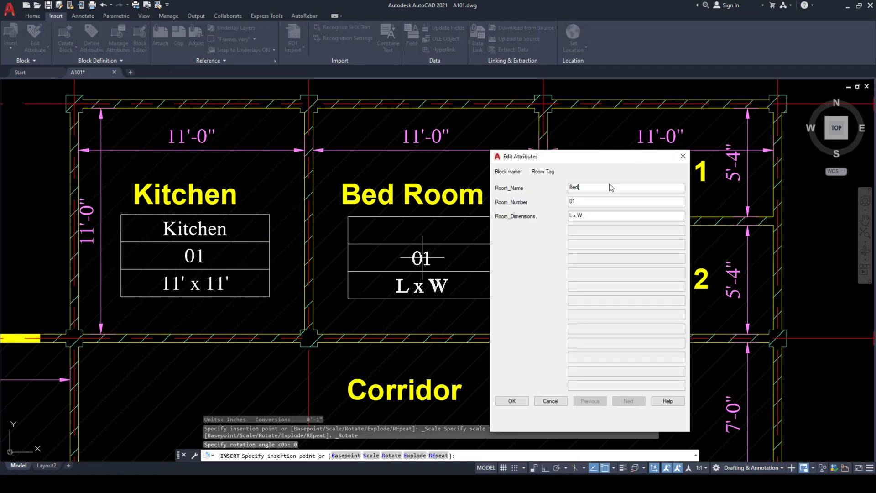
{"action": "key", "text": "Tab"}
{"action": "type", "text": "02"}
{"action": "key", "text": "Return"}
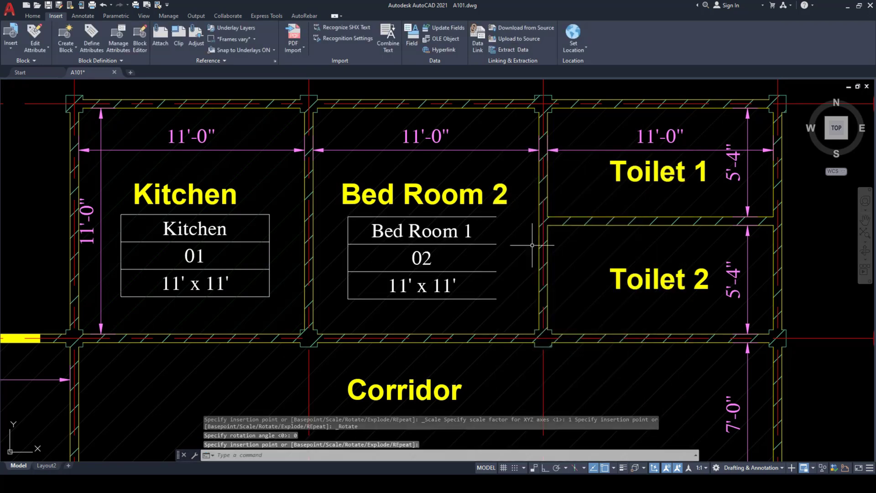
{"action": "key", "text": "Escape"}
{"action": "key", "text": "Escape"}
{"action": "middle_click_drag", "start_coordinate": [243, 212], "coordinate": [228, 187]}
{"action": "left_click", "coordinate": [228, 187]}
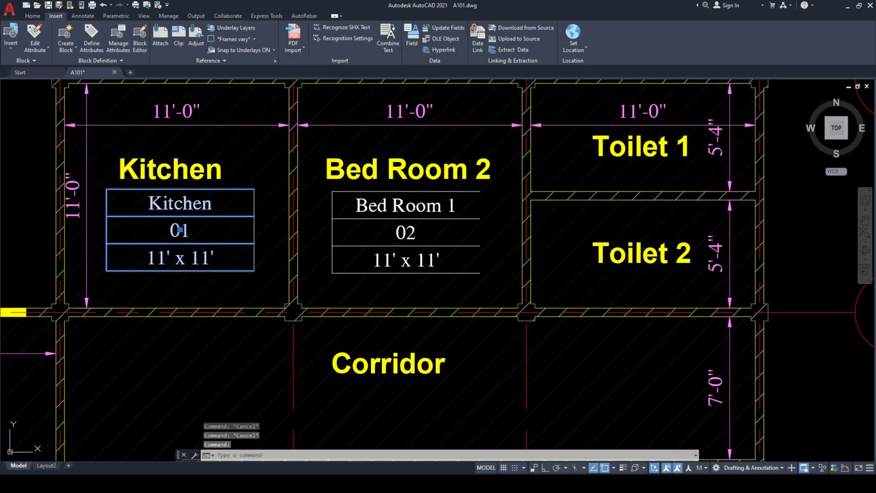
Step: In the Block Editor, draw a vertical line closing the tag's right edge and save Room Tag
{"action": "right_click", "coordinate": [228, 189]}
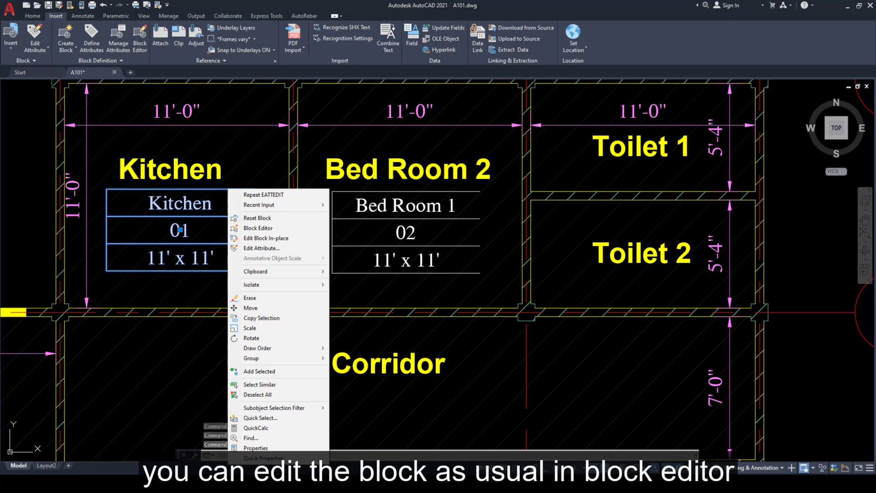
{"action": "left_click", "coordinate": [255, 227]}
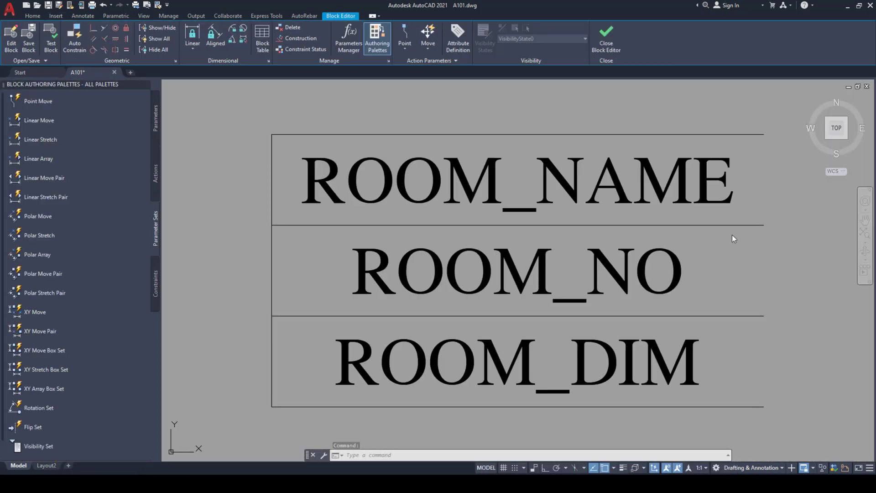
{"action": "left_click", "coordinate": [33, 16]}
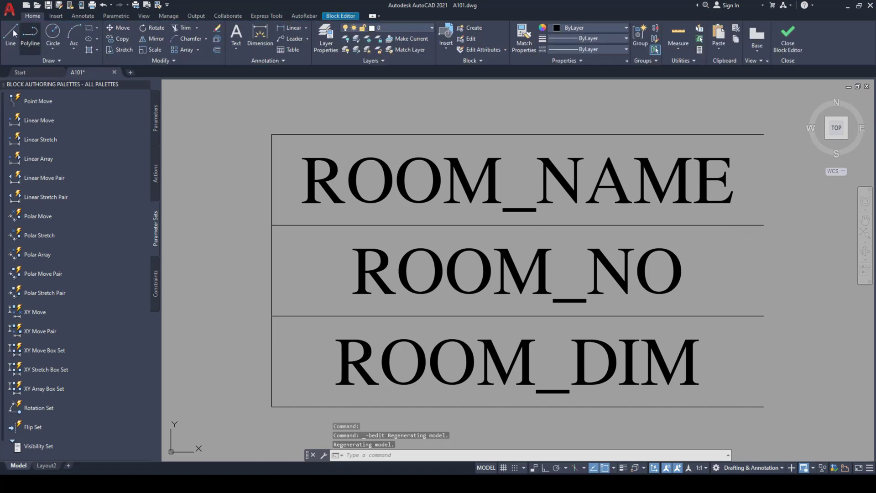
{"action": "left_click", "coordinate": [11, 35]}
{"action": "left_click", "coordinate": [764, 134]}
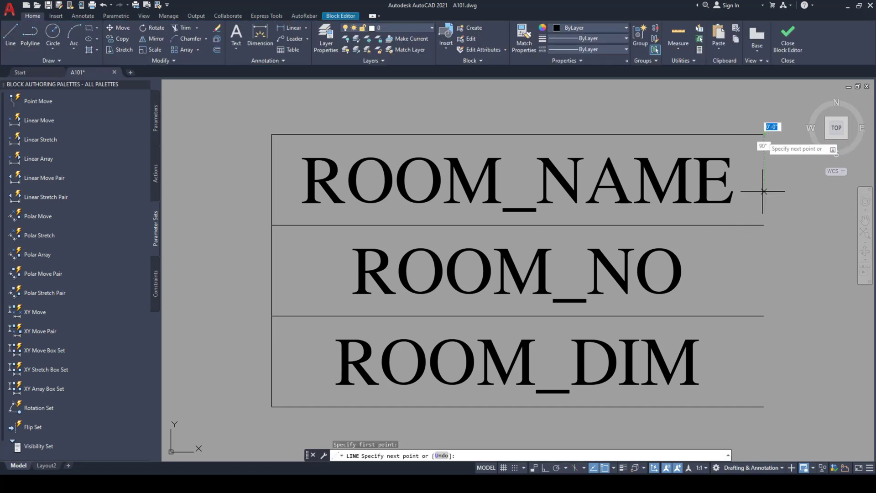
{"action": "left_click", "coordinate": [761, 406]}
{"action": "right_click", "coordinate": [795, 321]}
{"action": "left_click", "coordinate": [815, 327]}
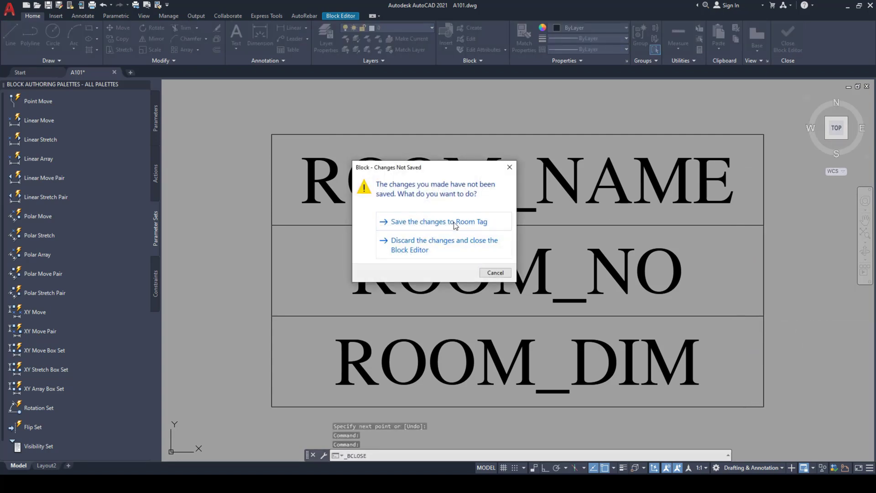
{"action": "left_click", "coordinate": [454, 222]}
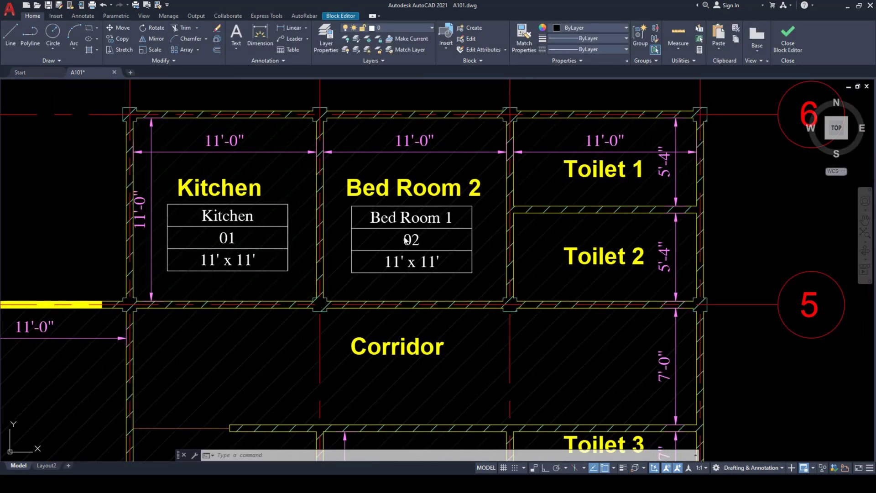
Step: Zoom in on the Kitchen and bring up the Insert ribbon tools
{"action": "scroll", "coordinate": [239, 283], "scroll_direction": "up", "scroll_amount": 2}
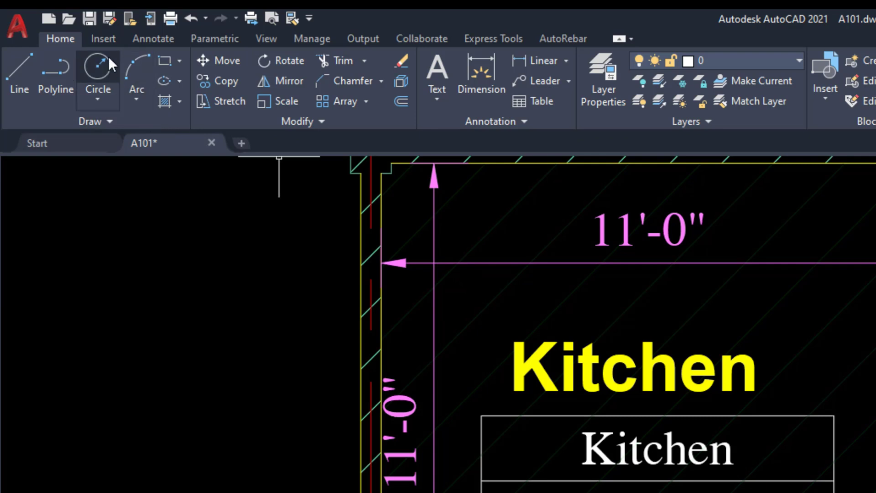
{"action": "left_click", "coordinate": [109, 39]}
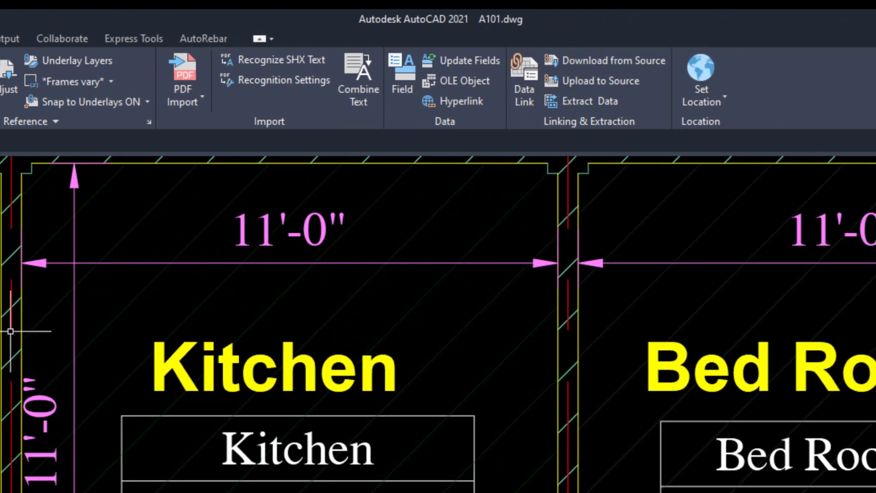
Step: Place a field showing the Kitchen hatch area in Architectural format, precision 0, below the Kitchen tag
{"action": "left_click", "coordinate": [407, 75]}
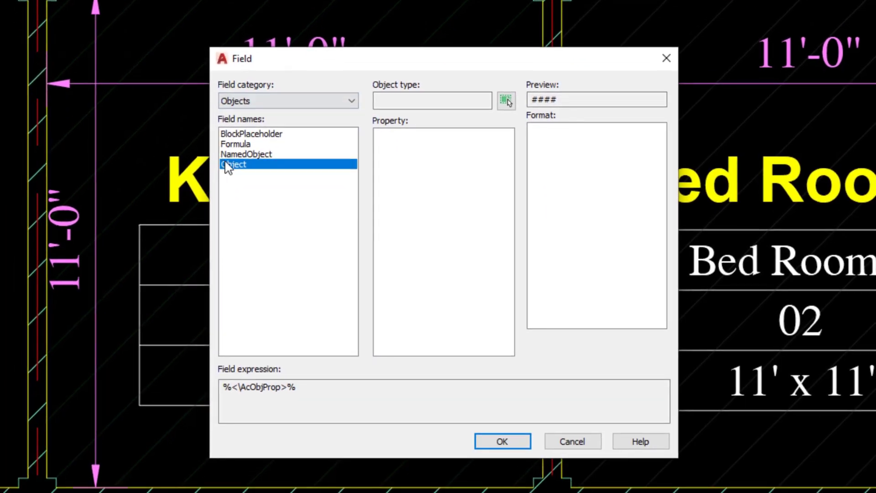
{"action": "left_click", "coordinate": [506, 101]}
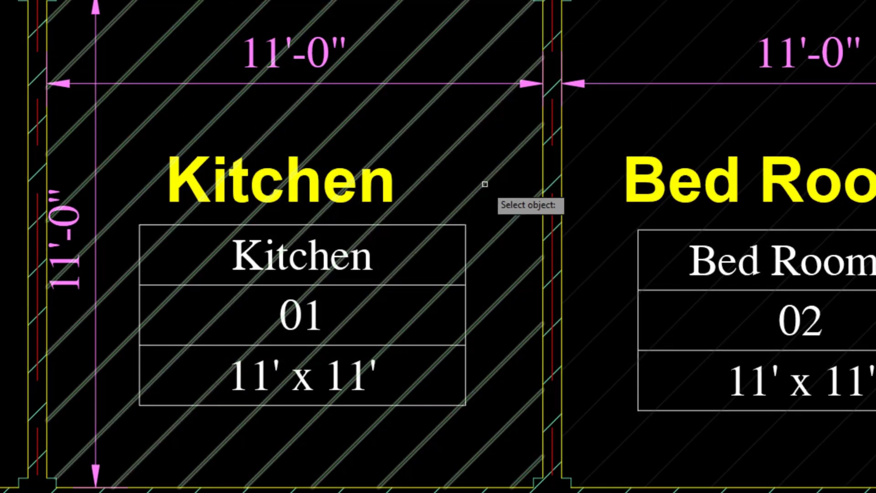
{"action": "left_click", "coordinate": [484, 183]}
{"action": "left_click", "coordinate": [393, 145]}
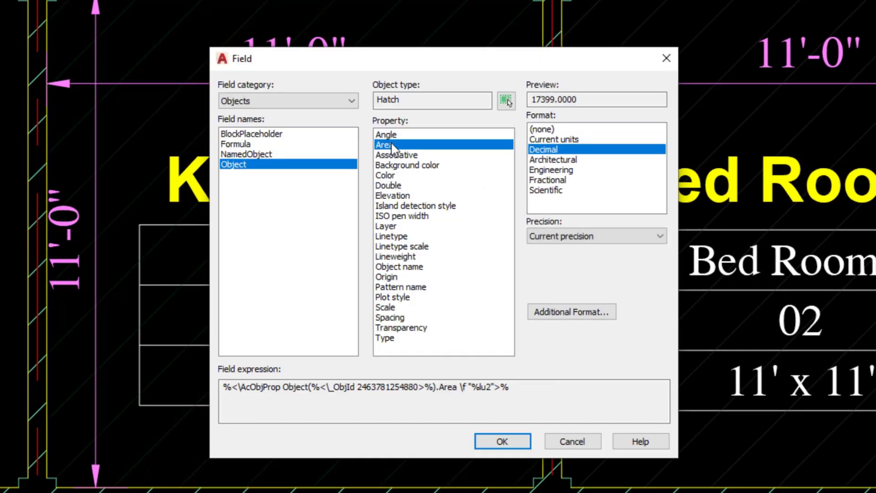
{"action": "left_click", "coordinate": [572, 161]}
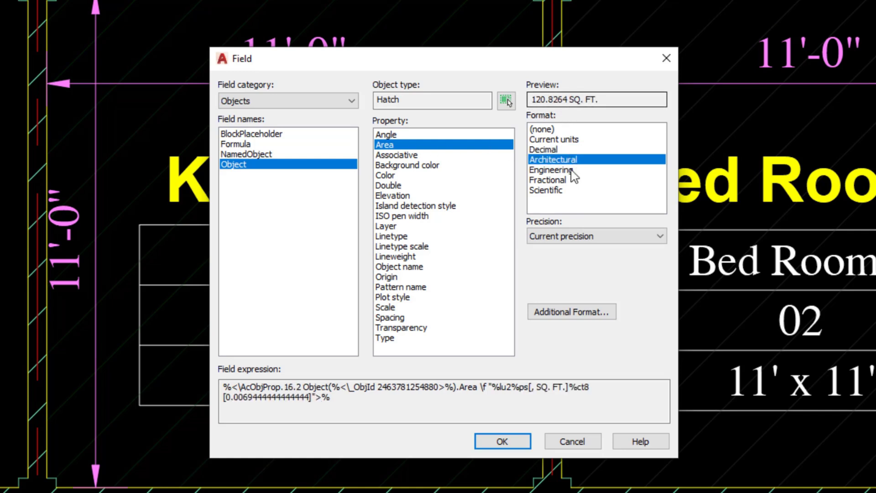
{"action": "left_click", "coordinate": [618, 237]}
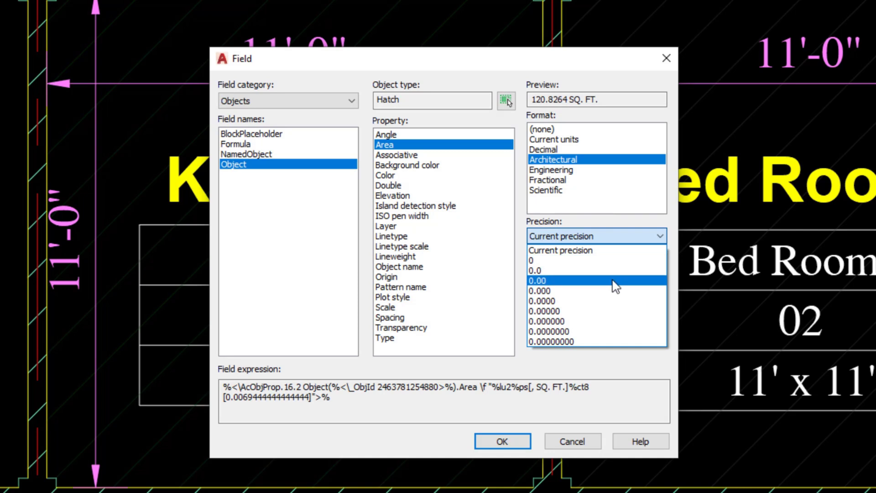
{"action": "left_click", "coordinate": [614, 281]}
{"action": "left_click", "coordinate": [612, 236]}
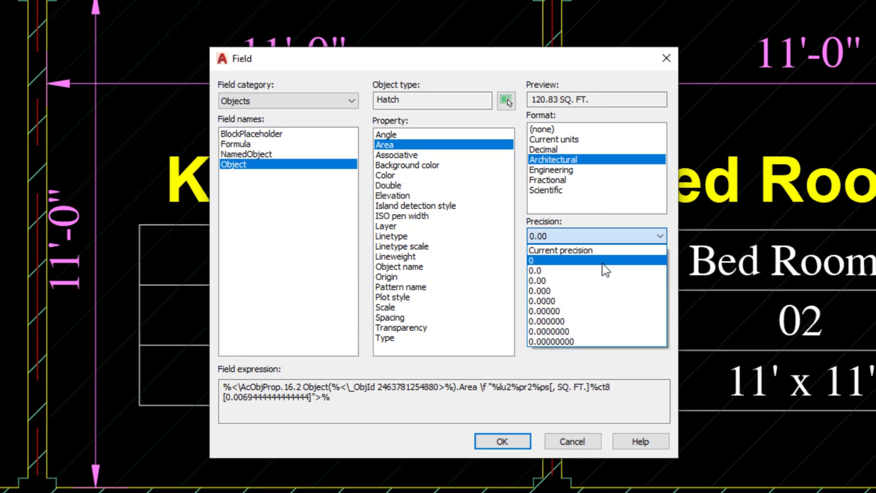
{"action": "left_click", "coordinate": [605, 260]}
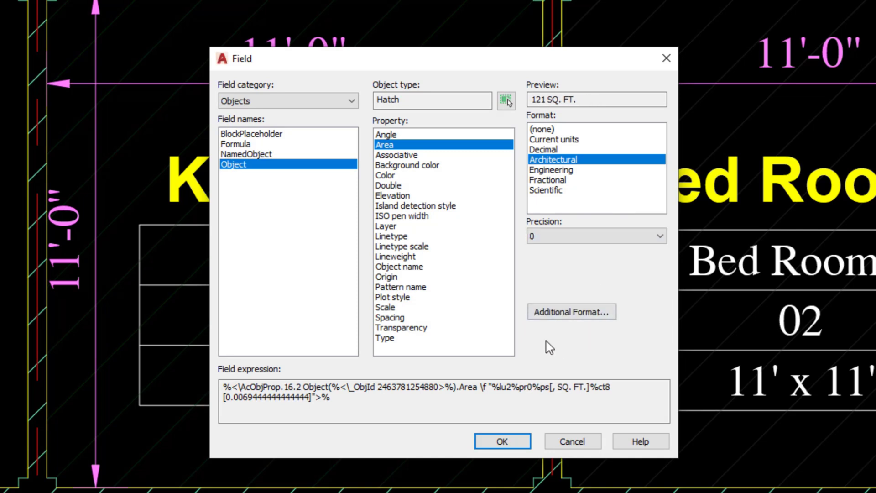
{"action": "left_click", "coordinate": [504, 442]}
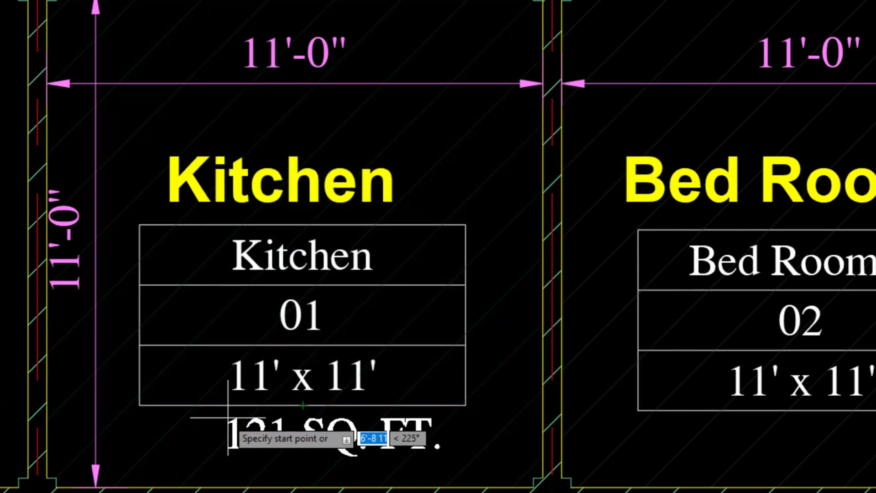
{"action": "left_click", "coordinate": [213, 415]}
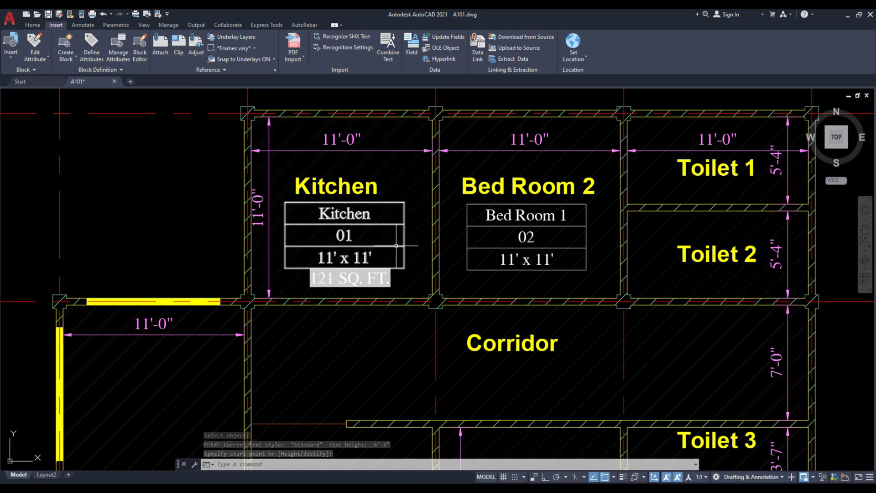
{"action": "left_click", "coordinate": [411, 45]}
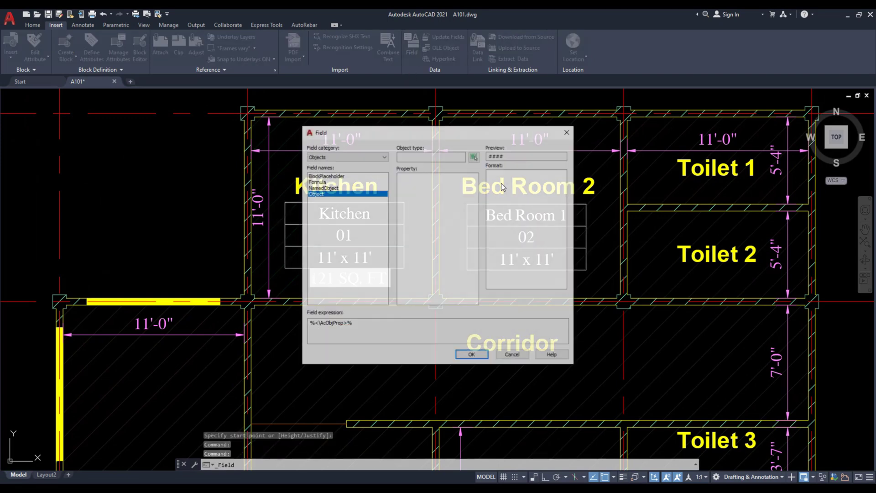
Step: Place a Bed Room 2 hatch Area field in Architectural format below the Bed Room 1 tag
{"action": "left_click", "coordinate": [475, 157]}
{"action": "left_click", "coordinate": [603, 262]}
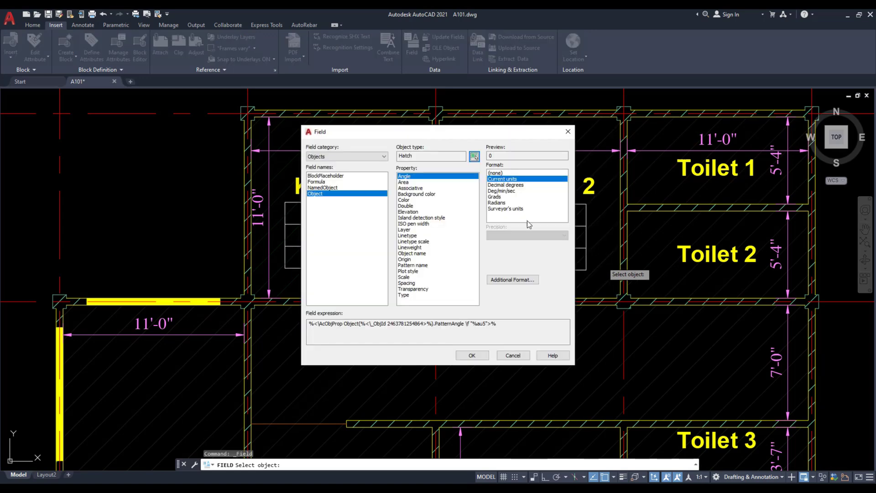
{"action": "left_click", "coordinate": [403, 182]}
{"action": "left_click", "coordinate": [505, 190]}
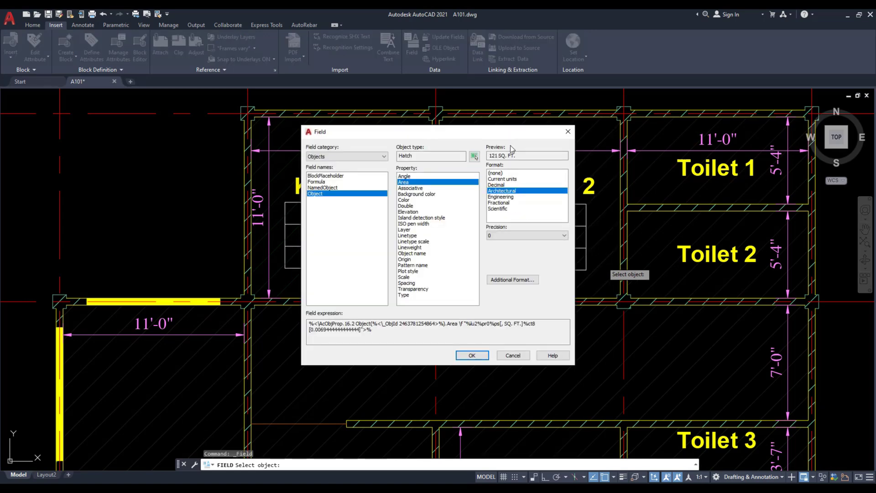
{"action": "left_click", "coordinate": [472, 355]}
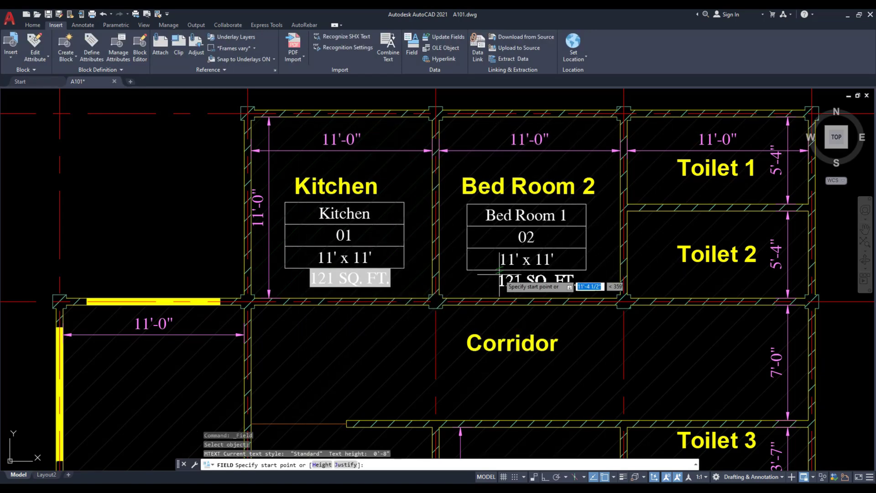
{"action": "scroll", "coordinate": [499, 275], "scroll_direction": "up", "scroll_amount": 4}
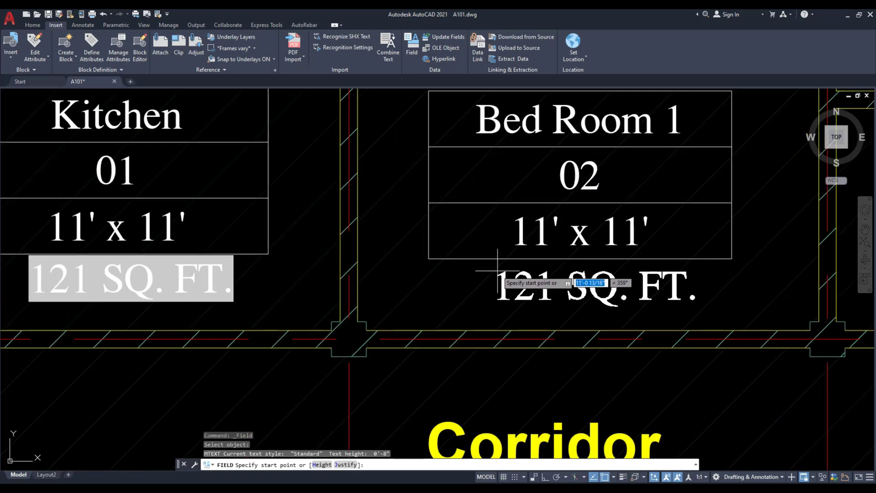
{"action": "left_click", "coordinate": [498, 271]}
{"action": "scroll", "coordinate": [497, 272], "scroll_direction": "down", "scroll_amount": 5}
{"action": "mouse_move", "coordinate": [465, 302]}
{"action": "middle_mouse_down"}
{"action": "mouse_move", "coordinate": [397, 296]}
{"action": "mouse_move", "coordinate": [267, 311]}
{"action": "middle_mouse_up"}
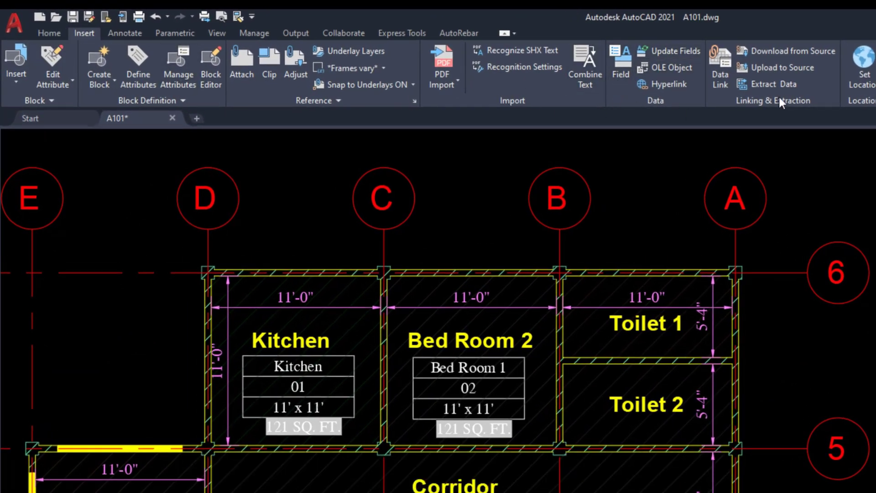
Step: Begin a new data extraction and save its .dxe settings file
{"action": "left_click", "coordinate": [770, 84]}
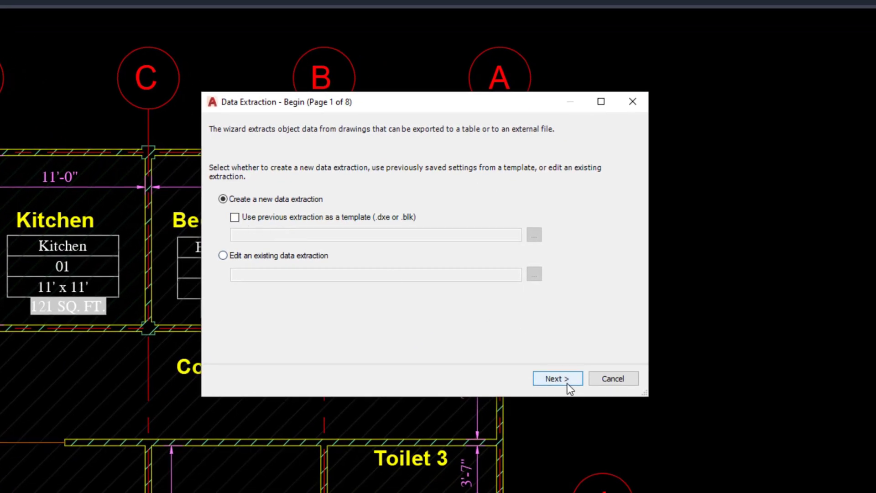
{"action": "left_click", "coordinate": [558, 379]}
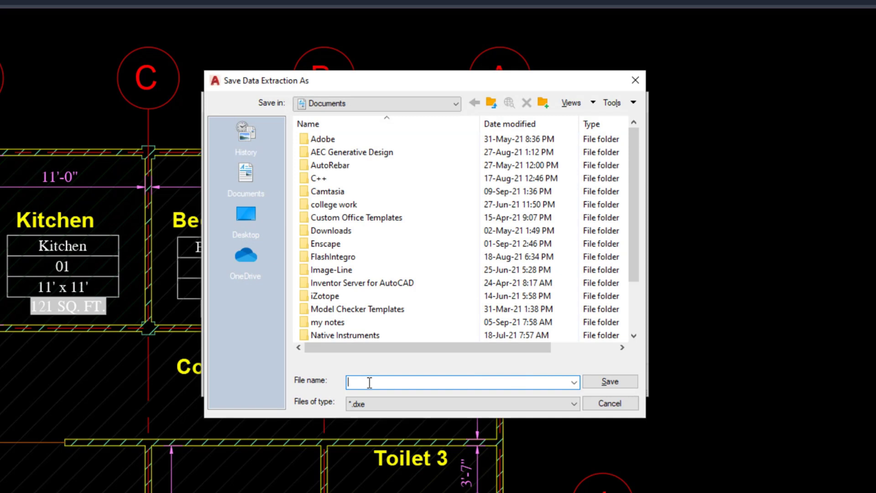
{"action": "left_click", "coordinate": [615, 387]}
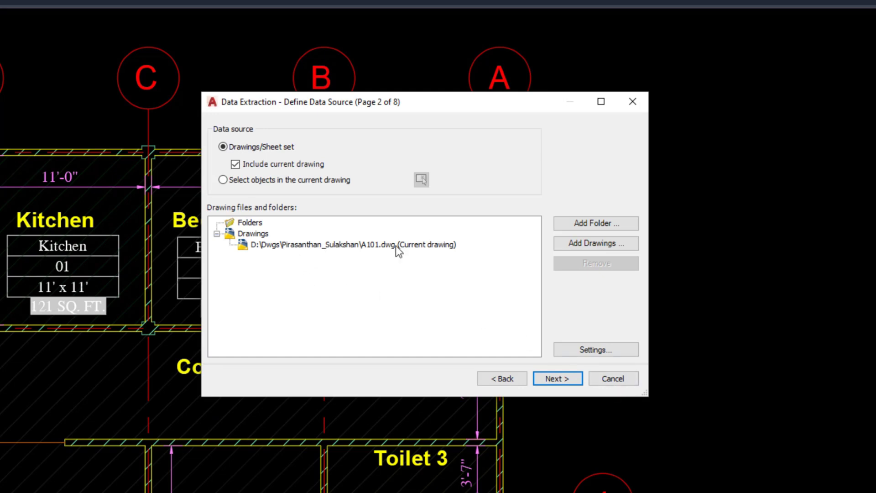
Step: Source the extraction from objects window-selected across the whole floor plan in the current drawing
{"action": "left_click", "coordinate": [404, 245]}
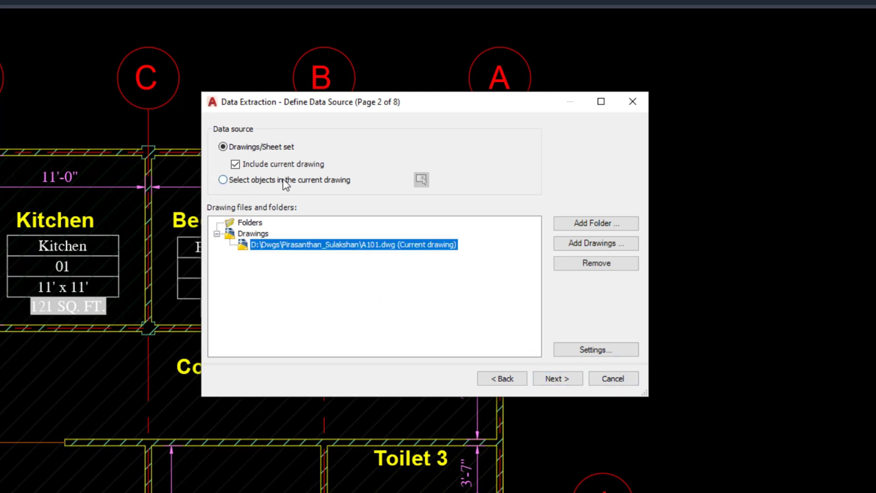
{"action": "left_click", "coordinate": [285, 181]}
{"action": "left_click", "coordinate": [420, 181]}
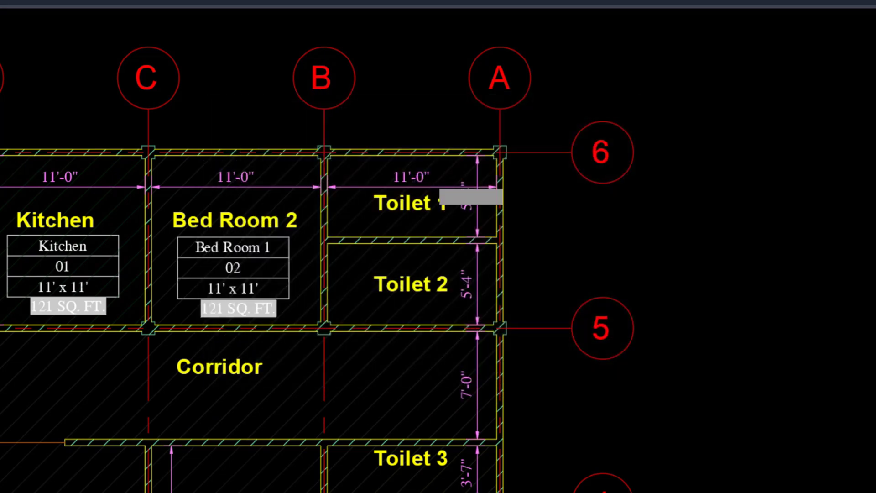
{"action": "scroll", "coordinate": [453, 195], "scroll_direction": "down", "scroll_amount": 6}
{"action": "left_click", "coordinate": [537, 150]}
{"action": "left_click", "coordinate": [307, 358]}
{"action": "key", "text": "Return"}
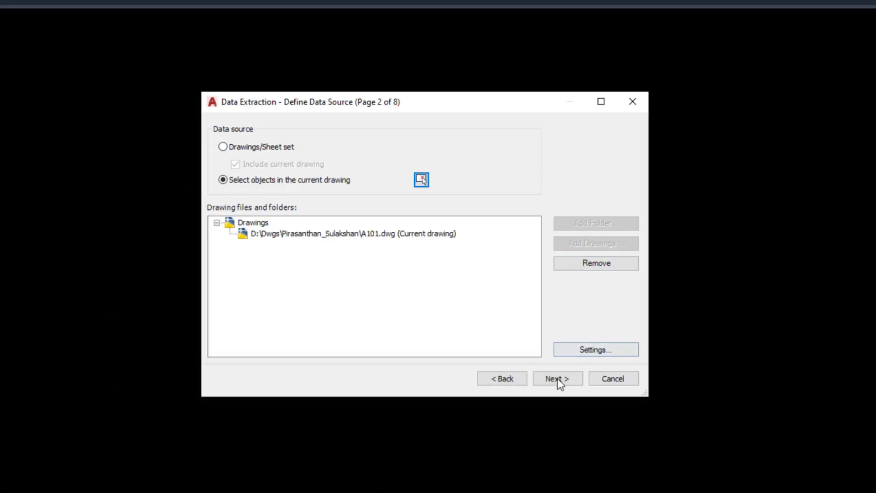
Step: Review the additional extraction settings without changes and advance to the object types
{"action": "left_click", "coordinate": [590, 351]}
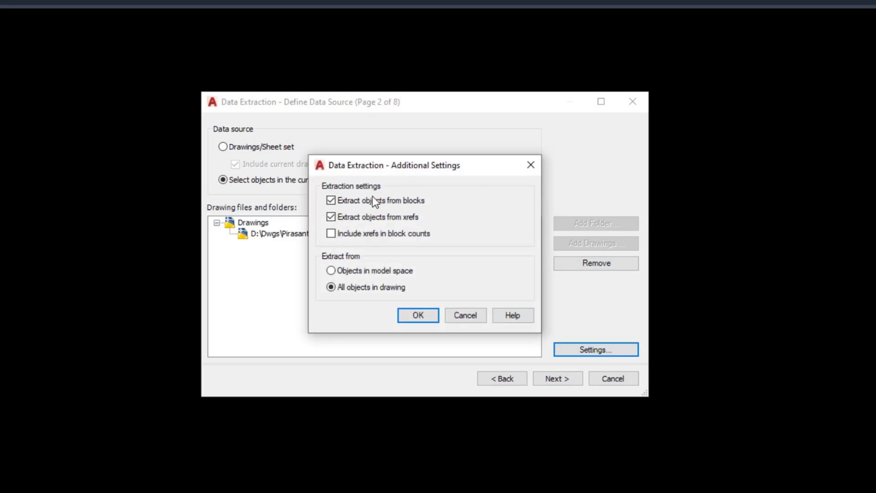
{"action": "left_click", "coordinate": [466, 315]}
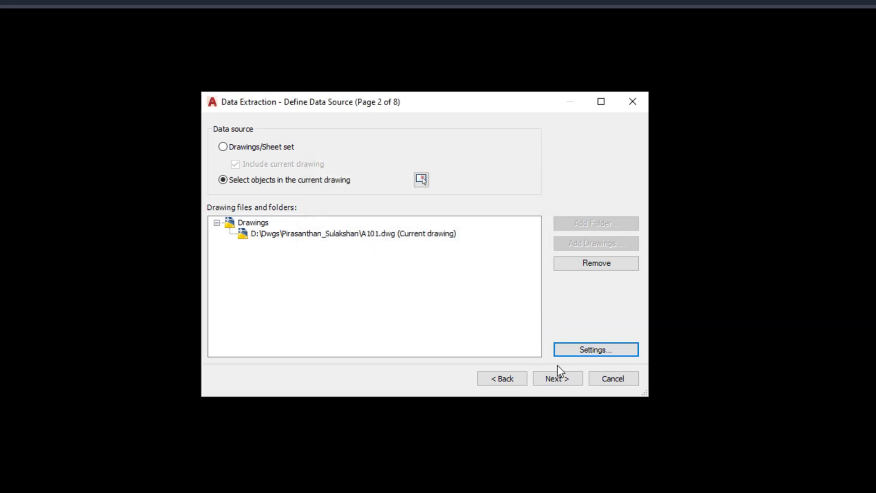
{"action": "left_click", "coordinate": [579, 349]}
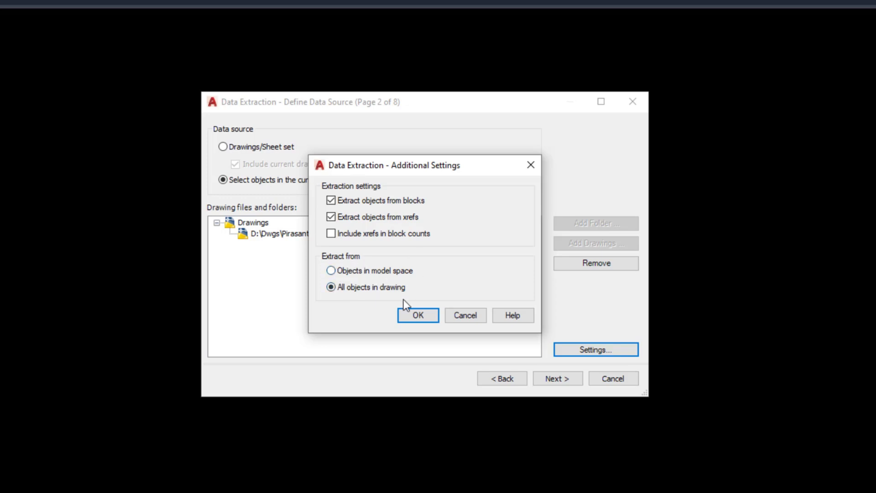
{"action": "left_click", "coordinate": [470, 316]}
{"action": "left_click", "coordinate": [553, 379]}
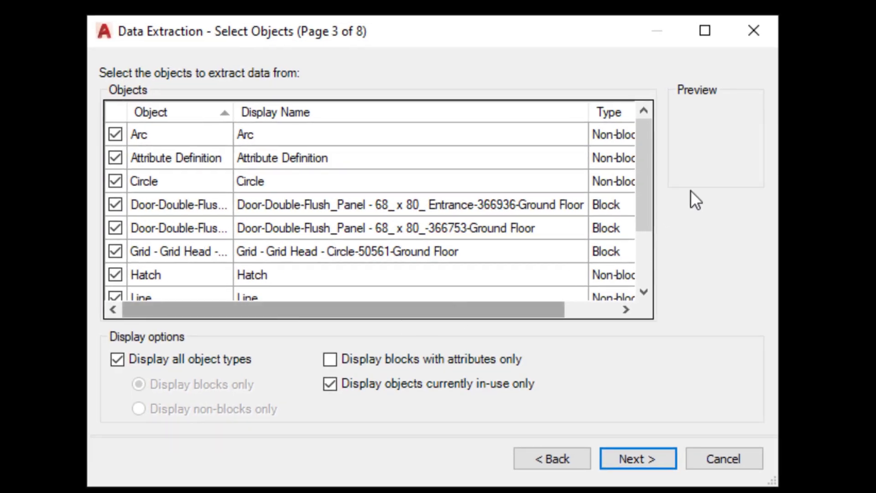
Step: Uncheck all object types, then tick only the Room Tag block
{"action": "left_click_drag", "start_coordinate": [641, 178], "coordinate": [645, 273]}
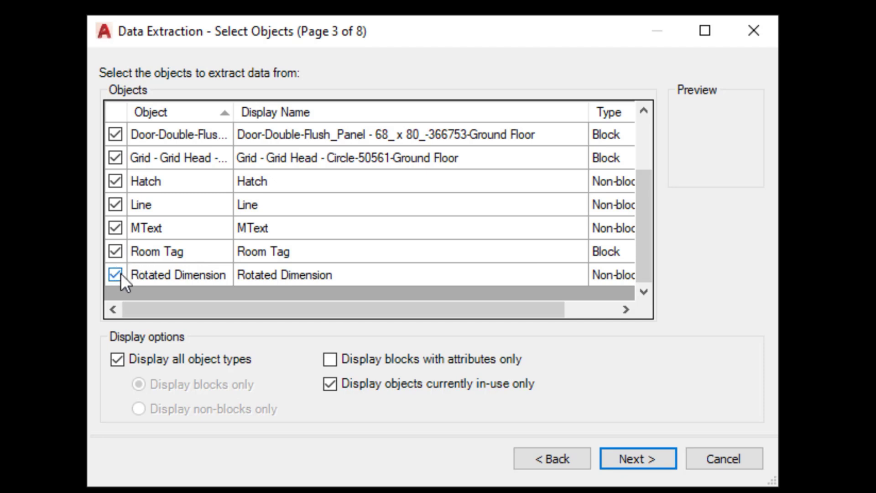
{"action": "left_click", "coordinate": [114, 117]}
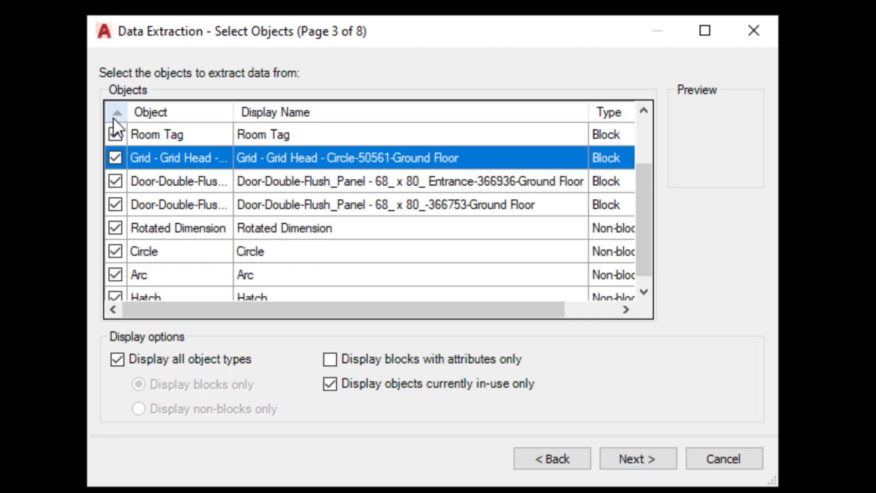
{"action": "right_click", "coordinate": [114, 116]}
{"action": "left_click", "coordinate": [137, 151]}
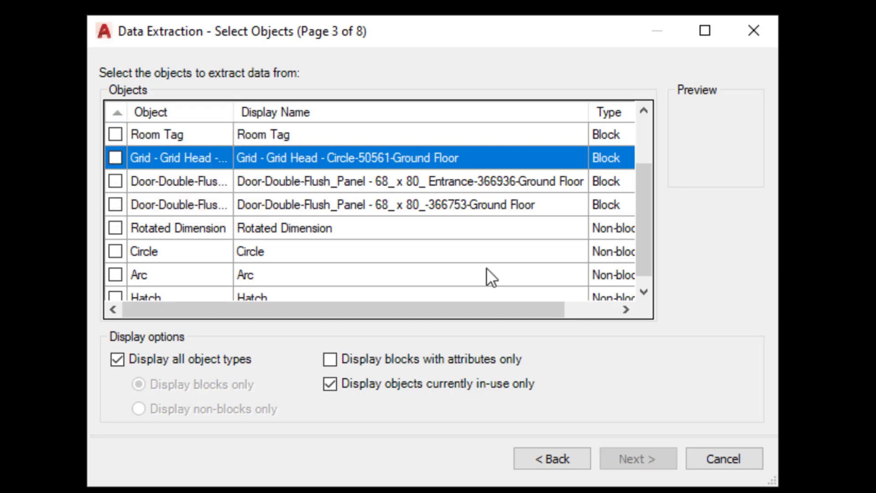
{"action": "left_click", "coordinate": [114, 133]}
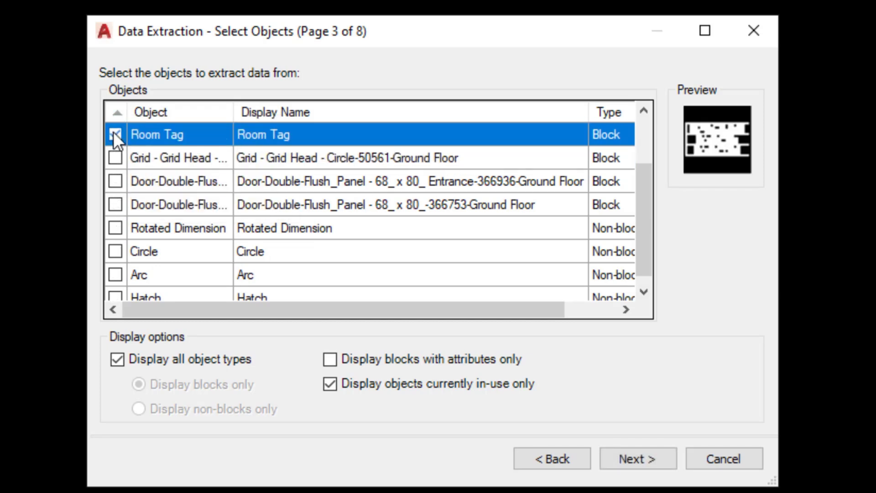
{"action": "left_click_drag", "start_coordinate": [644, 184], "coordinate": [647, 136]}
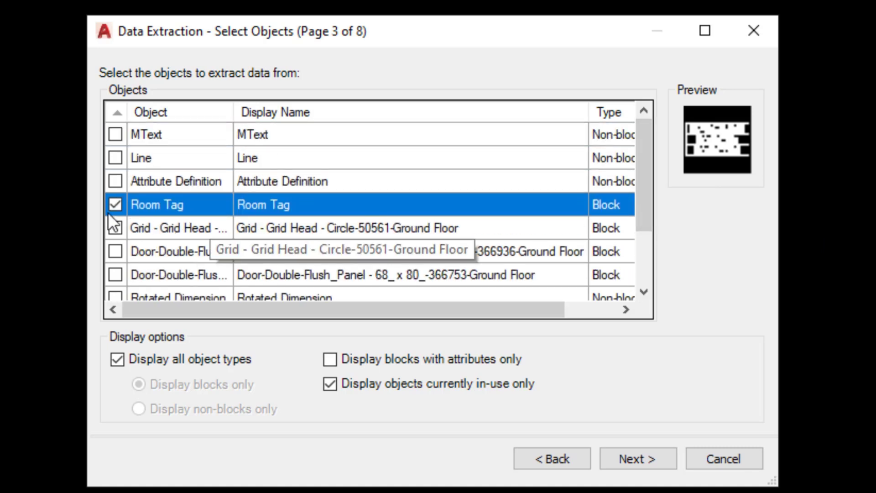
Step: Filter the properties to Attribute only, hiding 3D Visualization, Drawing, General, Geometry and Misc
{"action": "left_click", "coordinate": [645, 460]}
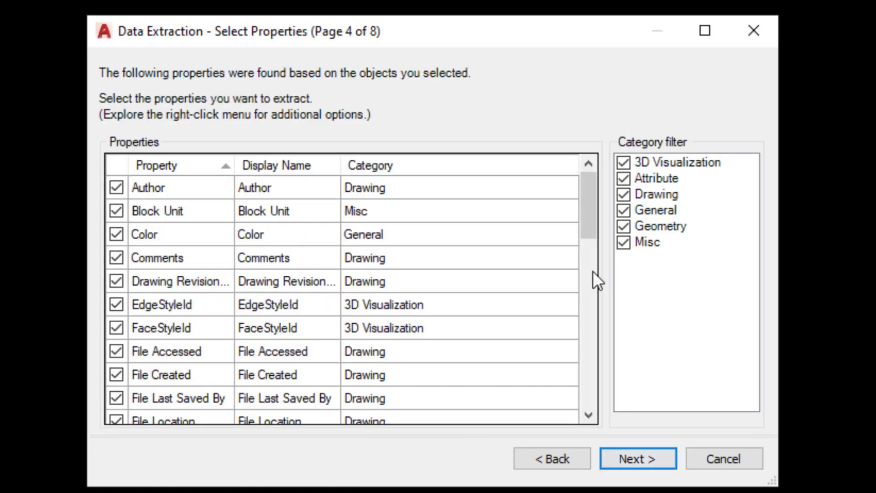
{"action": "left_click", "coordinate": [629, 162]}
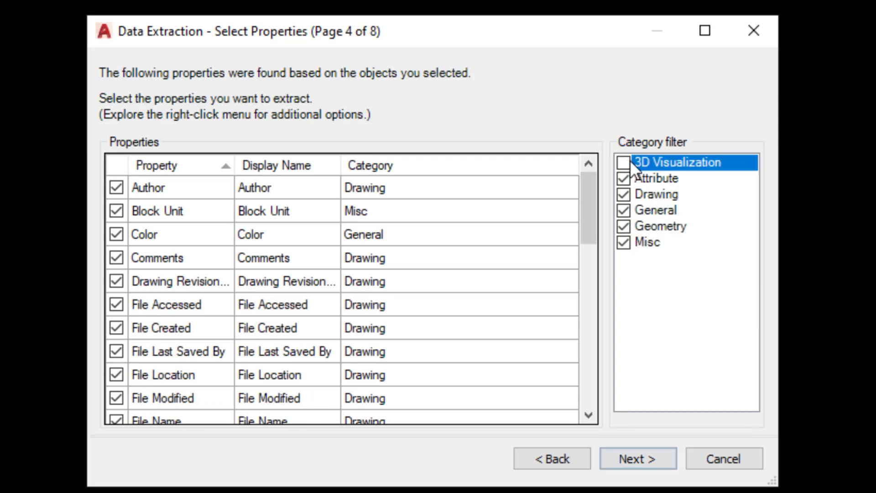
{"action": "left_click", "coordinate": [624, 194]}
{"action": "left_click", "coordinate": [624, 210]}
{"action": "left_click", "coordinate": [624, 226]}
{"action": "left_click", "coordinate": [621, 242]}
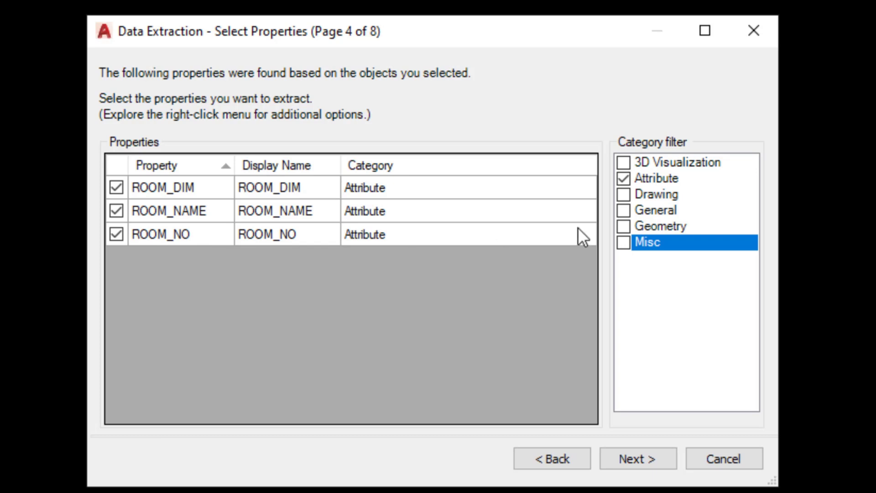
Step: Briefly inspect the Drawing and Geometry properties, then go on to the Refine Data preview
{"action": "left_click", "coordinate": [624, 195]}
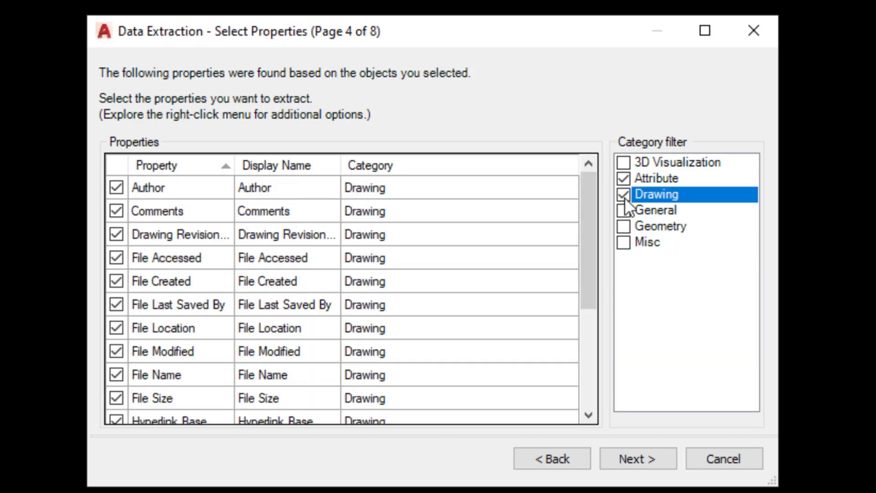
{"action": "left_click", "coordinate": [625, 197]}
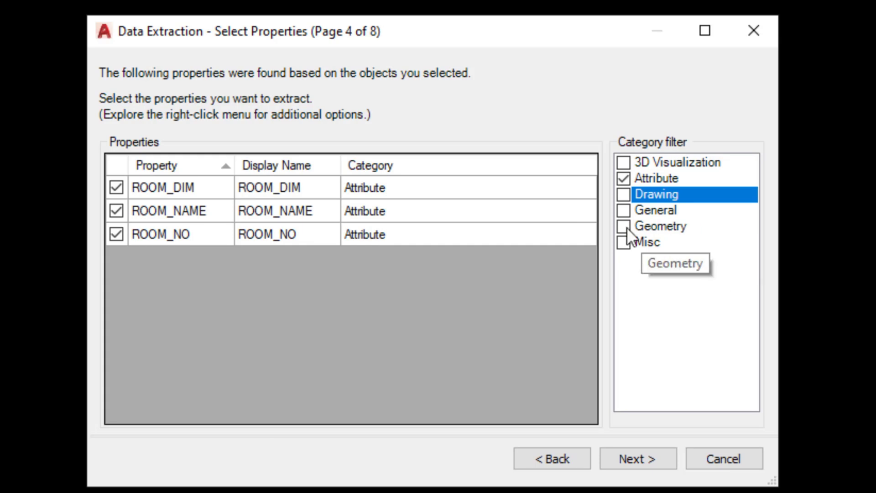
{"action": "left_click", "coordinate": [624, 226]}
{"action": "left_click", "coordinate": [625, 226]}
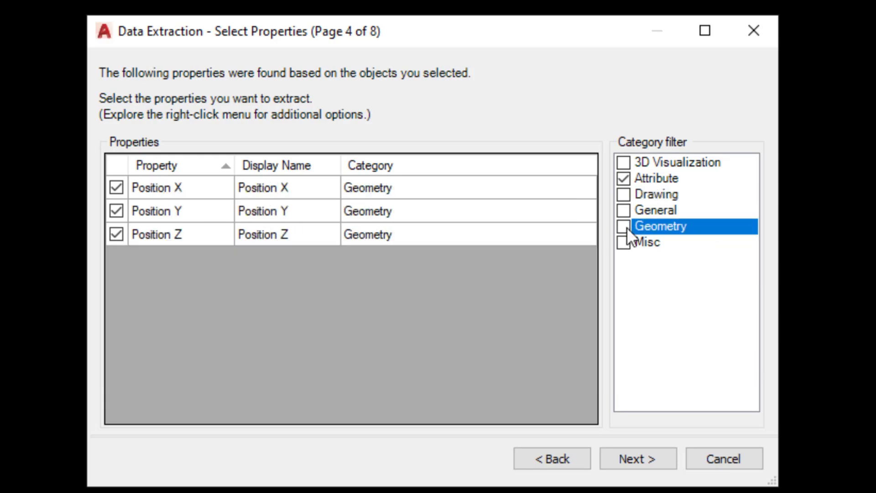
{"action": "left_click", "coordinate": [634, 461]}
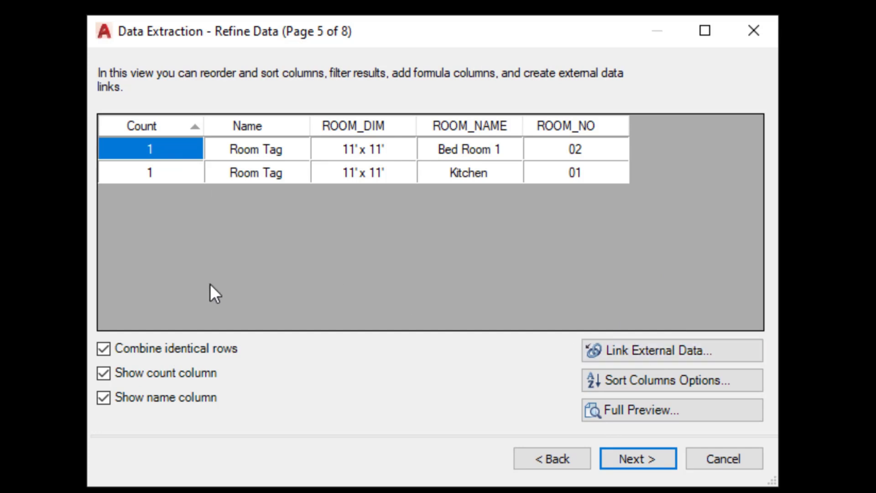
Step: Output the room data as an extraction table and place it beside grid bubbles 5 and 6
{"action": "left_click", "coordinate": [639, 461]}
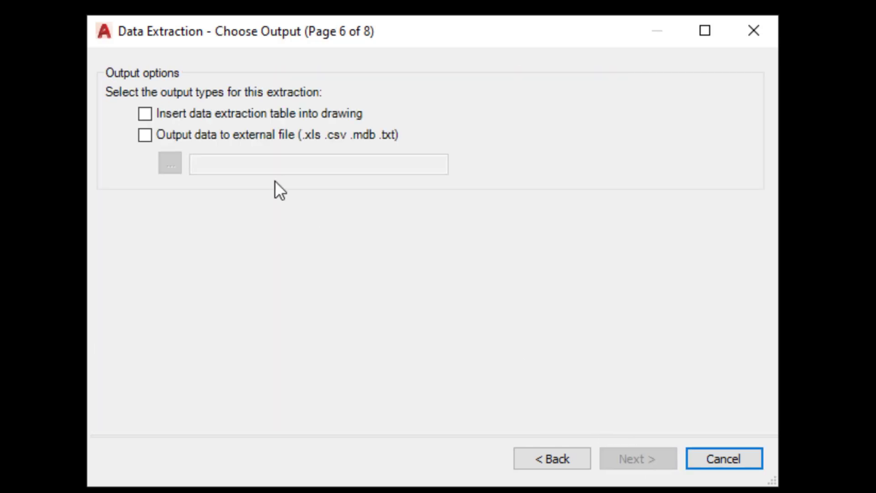
{"action": "left_click", "coordinate": [172, 115]}
{"action": "left_click", "coordinate": [651, 460]}
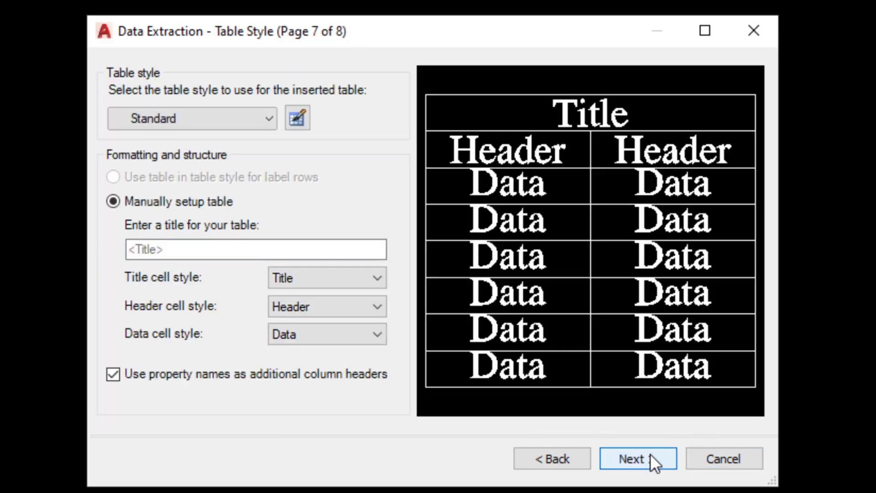
{"action": "left_click", "coordinate": [647, 454]}
{"action": "scroll", "coordinate": [598, 192], "scroll_direction": "up", "scroll_amount": 8}
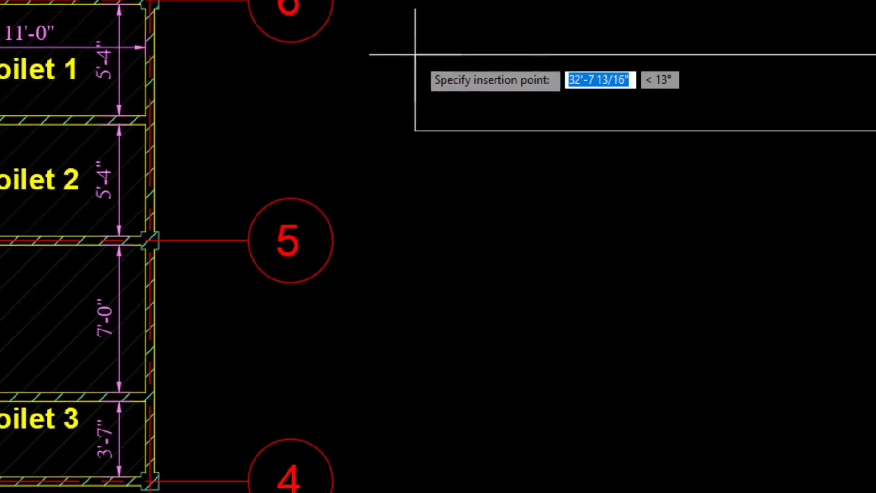
{"action": "left_click", "coordinate": [425, 87]}
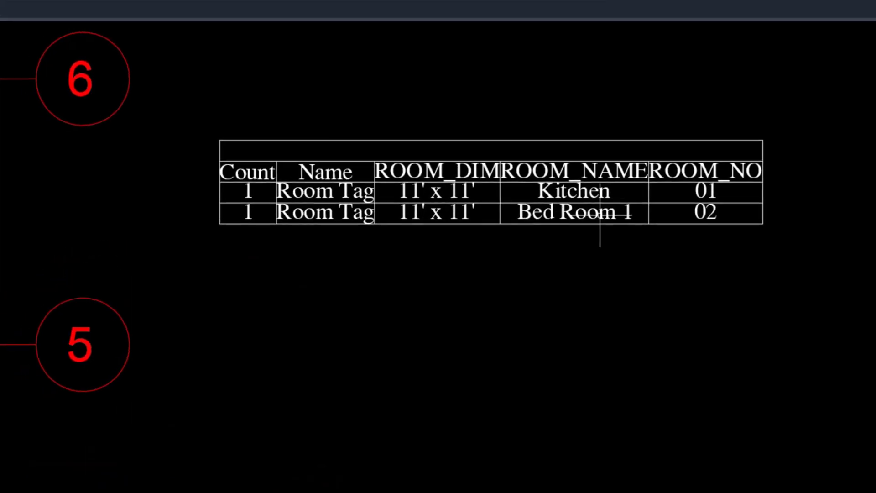